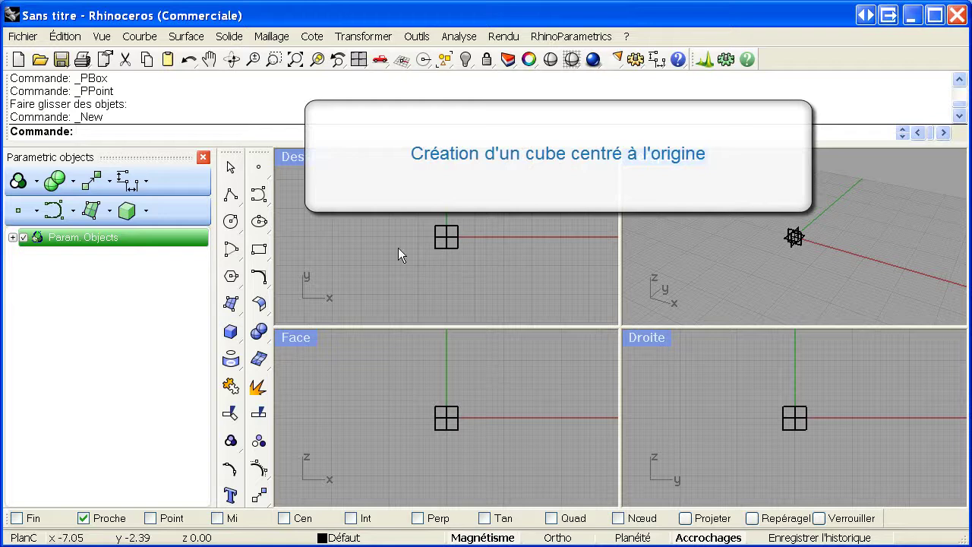
# - Draw an arbitrary box about 12 long, 8 wide and 17 high in the Dessus view, away from the origin
pyautogui.click(230, 334)
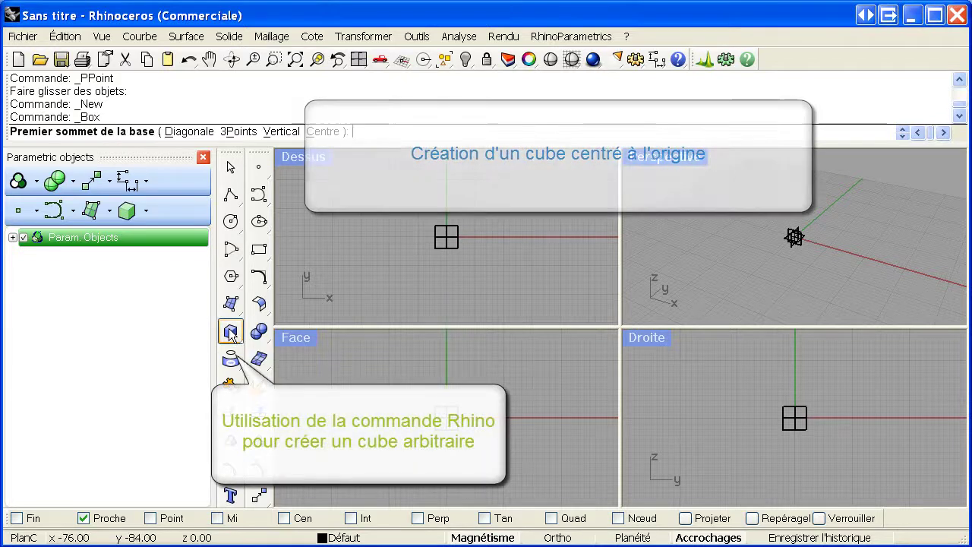
pyautogui.click(498, 255)
pyautogui.click(567, 299)
pyautogui.click(559, 206)
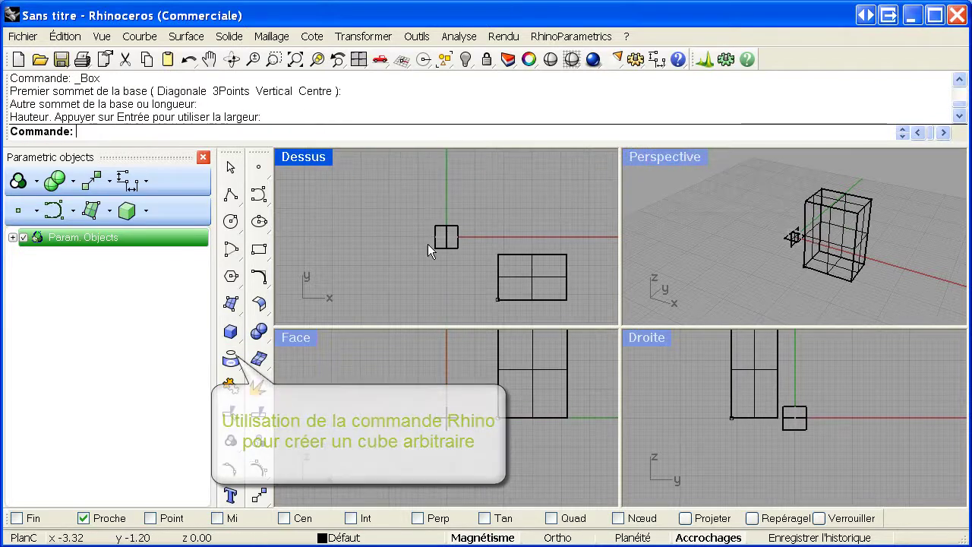
# - Open the new box's parametric definition and change its creation method to Center, Length & Width
pyautogui.click(498, 272)
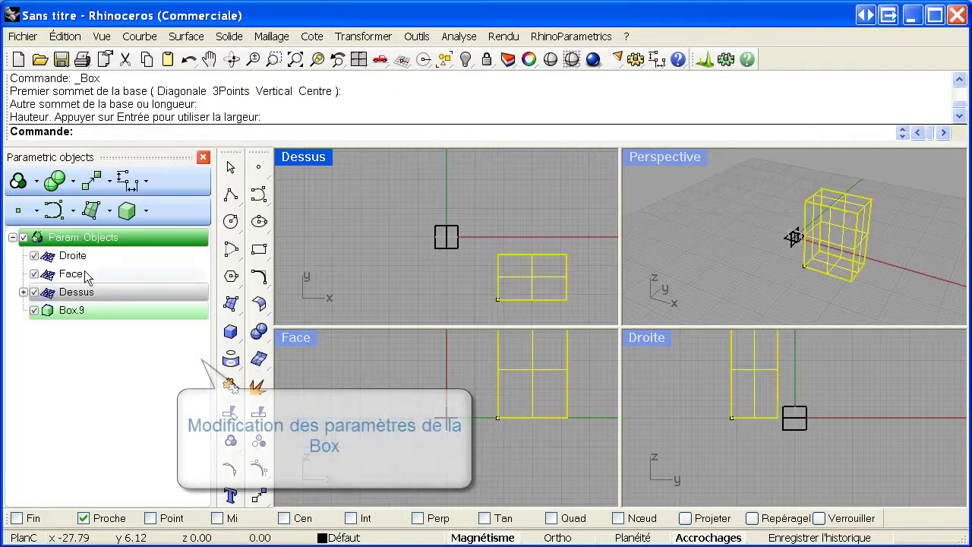
pyautogui.rightClick(106, 311)
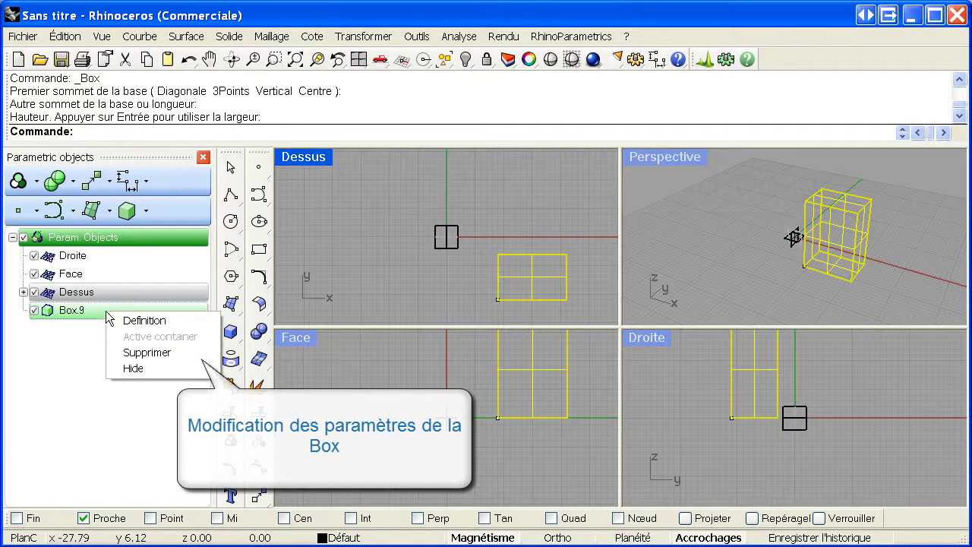
pyautogui.click(149, 325)
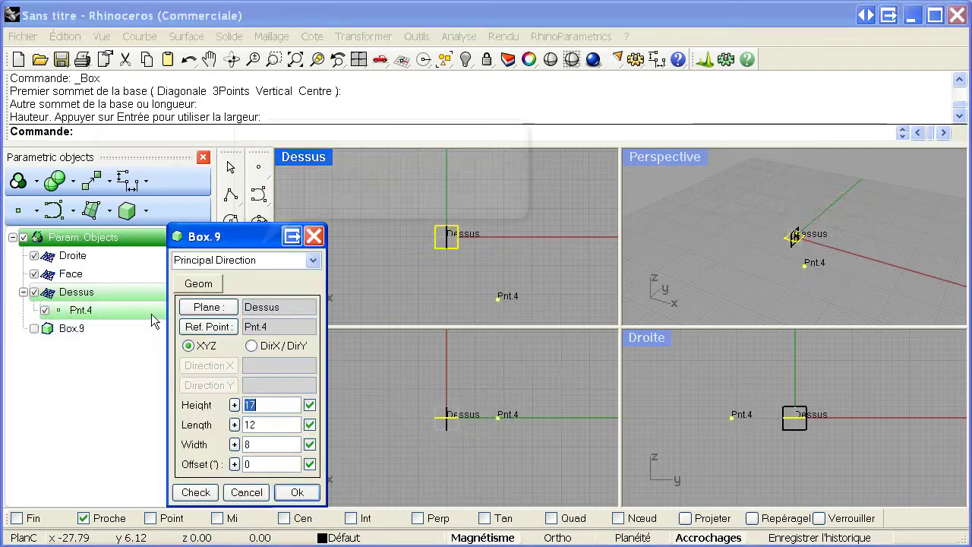
pyautogui.click(316, 261)
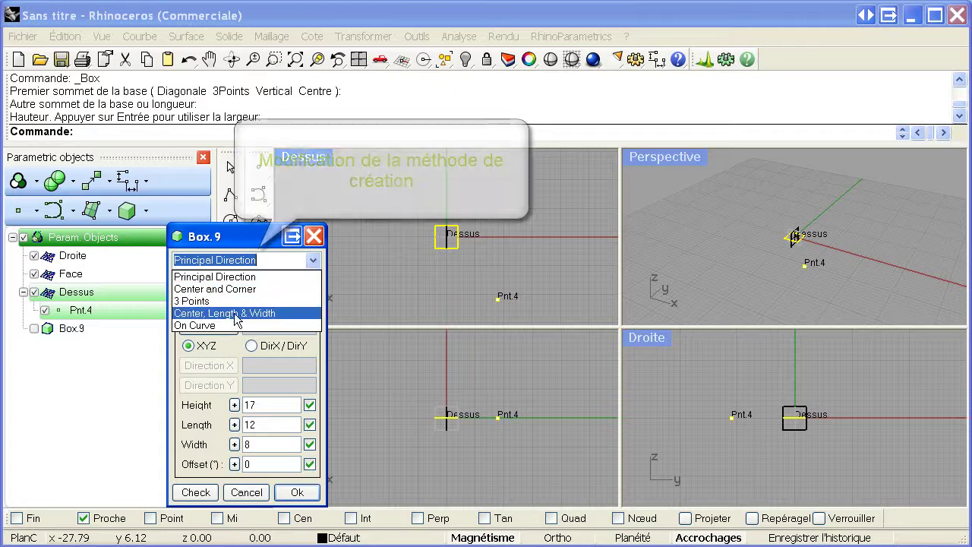
pyautogui.click(283, 314)
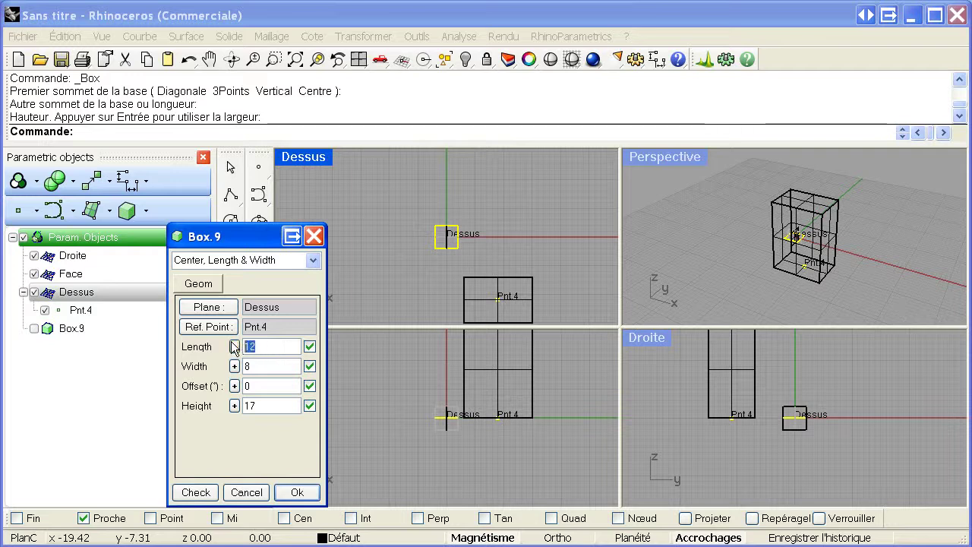
# - Set the box's length, width and height to 5 each and apply the definition
pyautogui.write('5')
pyautogui.click(234, 366)
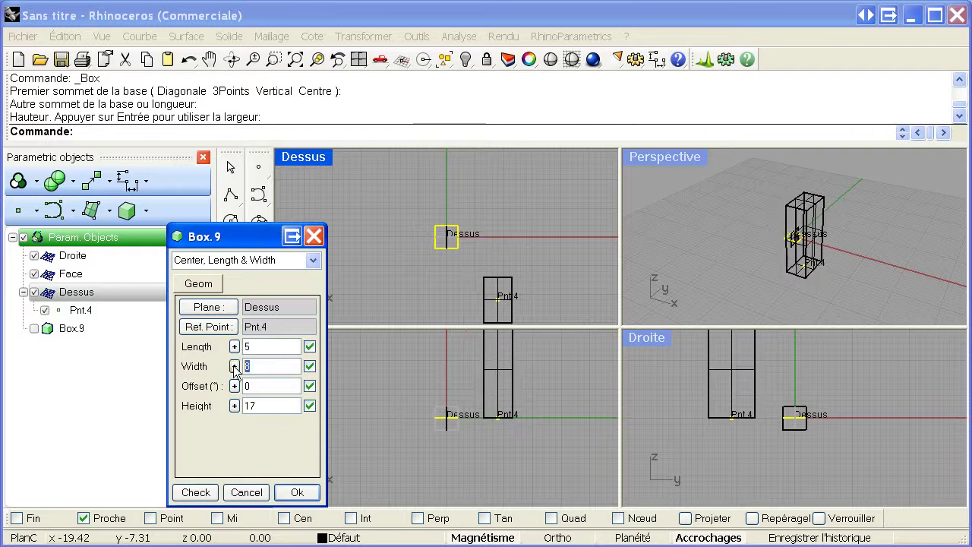
pyautogui.write('5')
pyautogui.click(234, 406)
pyautogui.write('5')
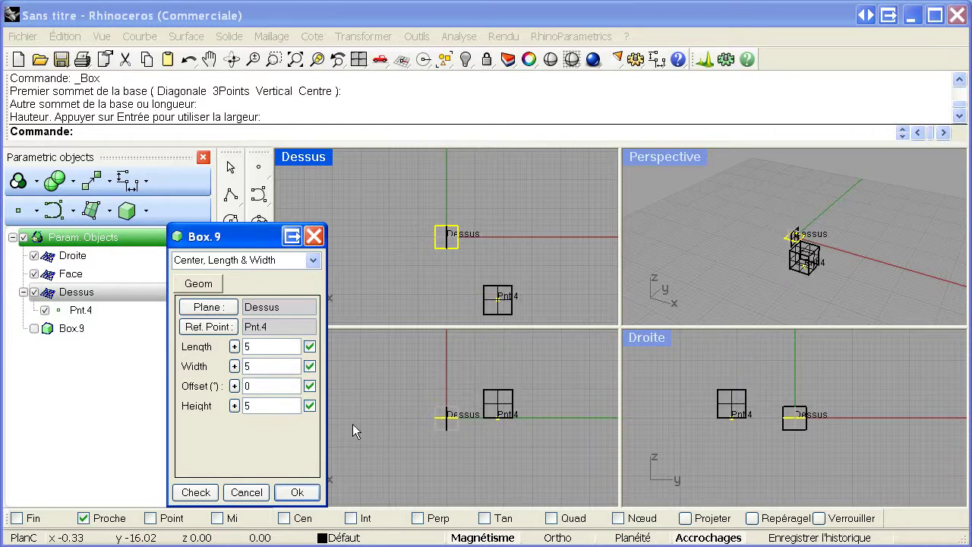
pyautogui.click(296, 492)
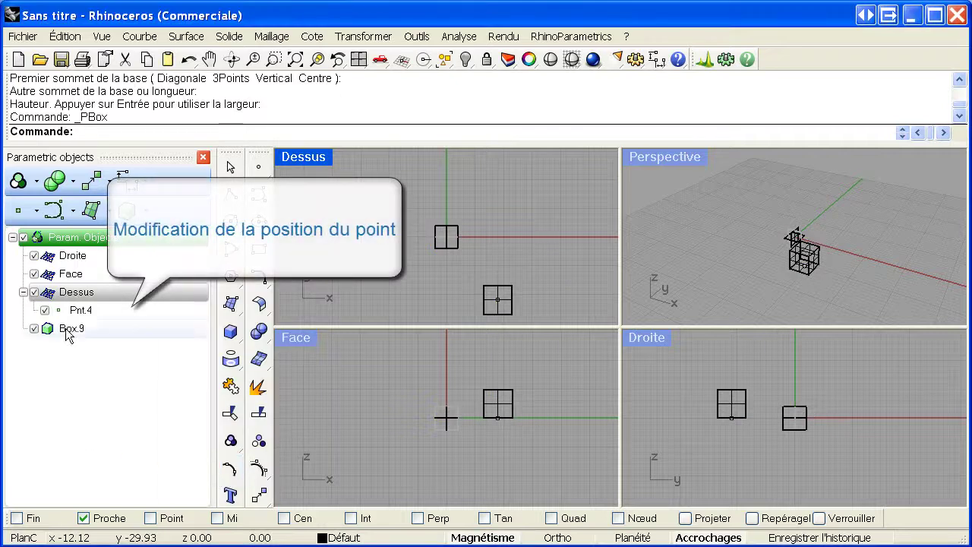
# - Edit the definition of the box's reference point Pnt.4, setting its X and Y coordinates to 0
pyautogui.rightClick(82, 313)
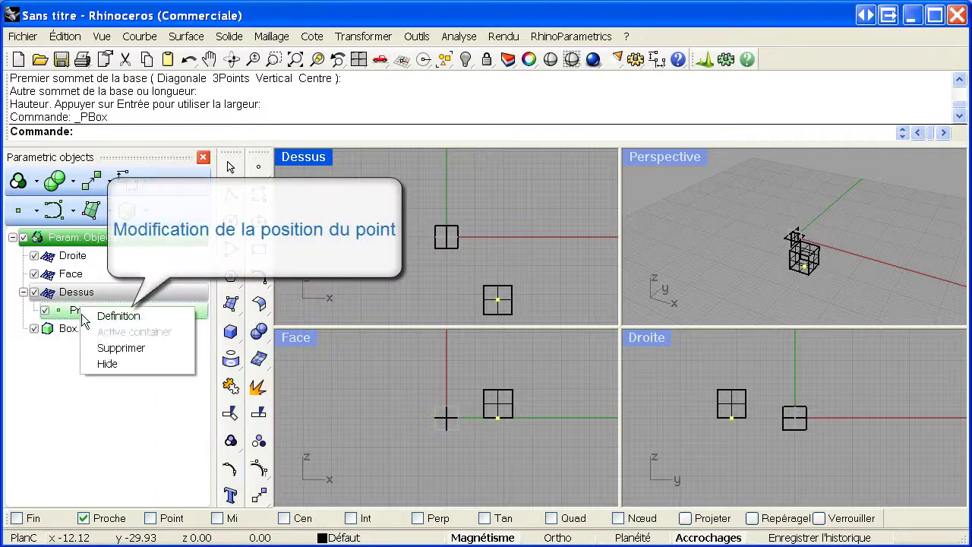
pyautogui.click(151, 317)
pyautogui.click(233, 306)
pyautogui.click(234, 324)
pyautogui.write('0')
pyautogui.click(295, 417)
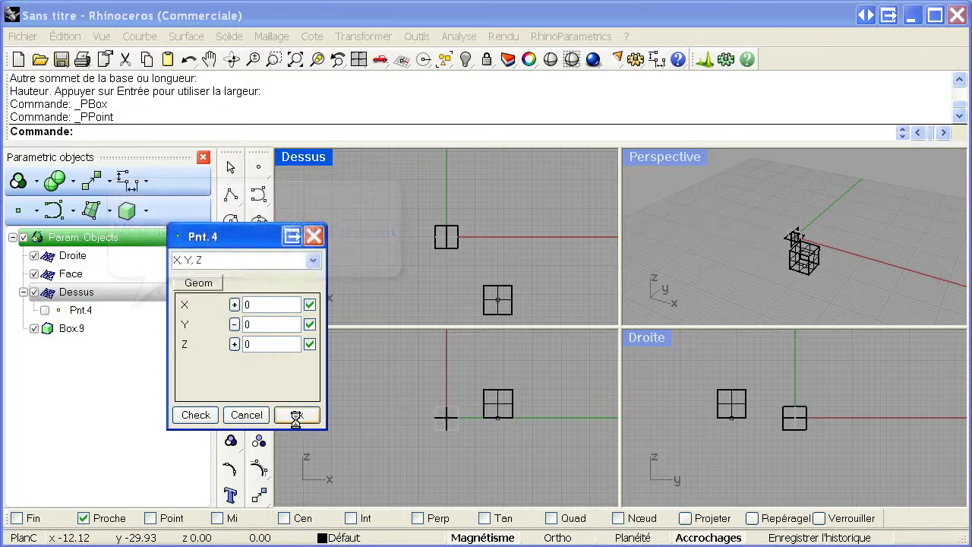
# - Move the cube about 25 units along the X axis in the Dessus view, accepting creation of a parametric Move object
pyautogui.click(460, 222)
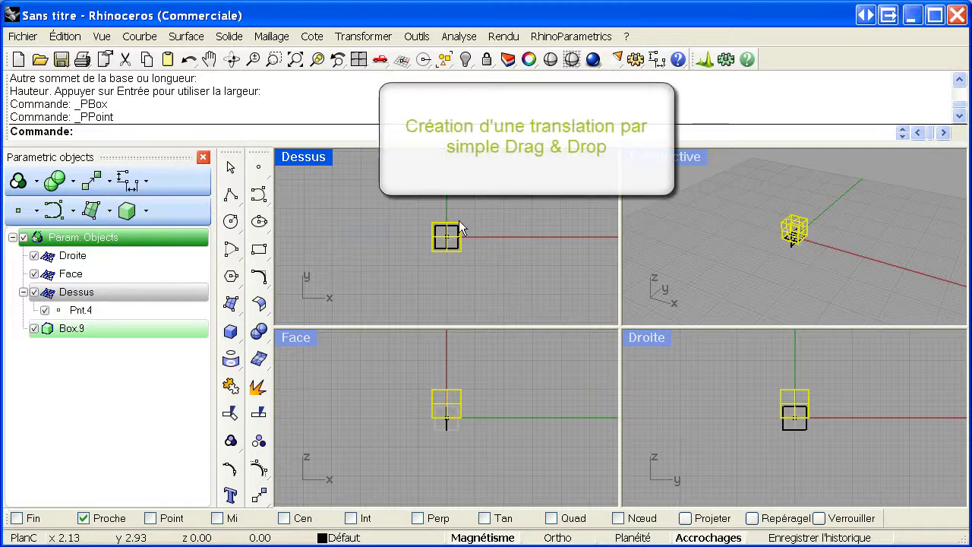
pyautogui.moveTo(458, 220); pyautogui.dragTo(602, 224)
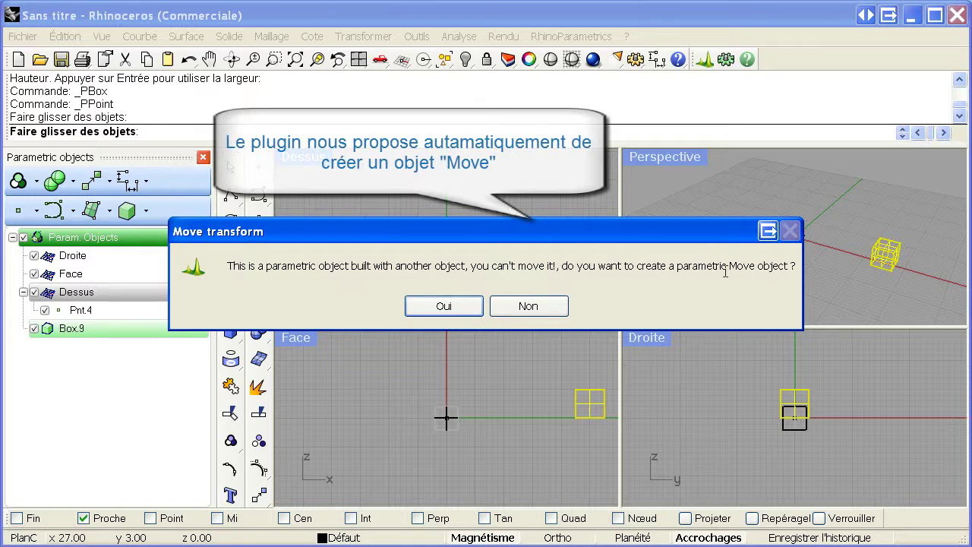
pyautogui.click(438, 306)
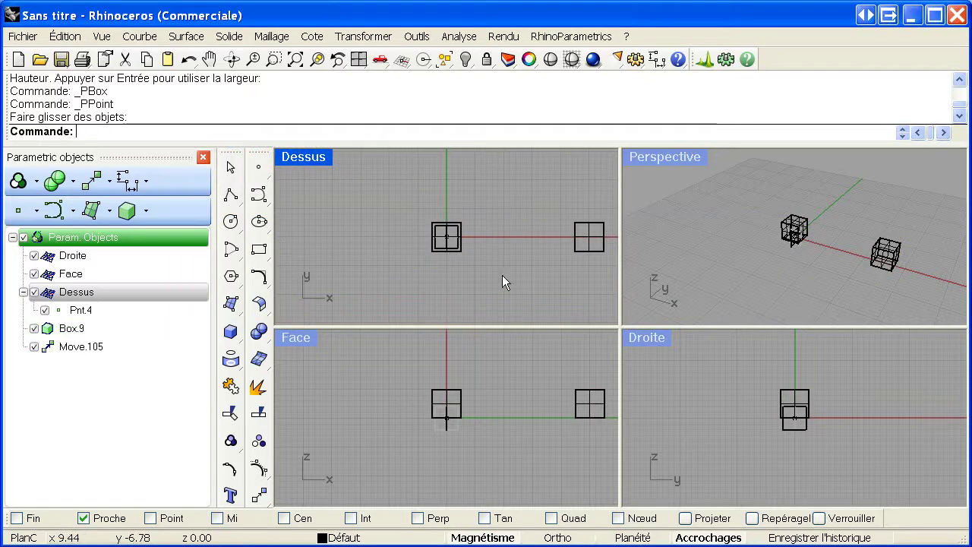
# - Select the original cube and its translated copy in the Dessus view to check whether they are separate objects
pyautogui.click(574, 224)
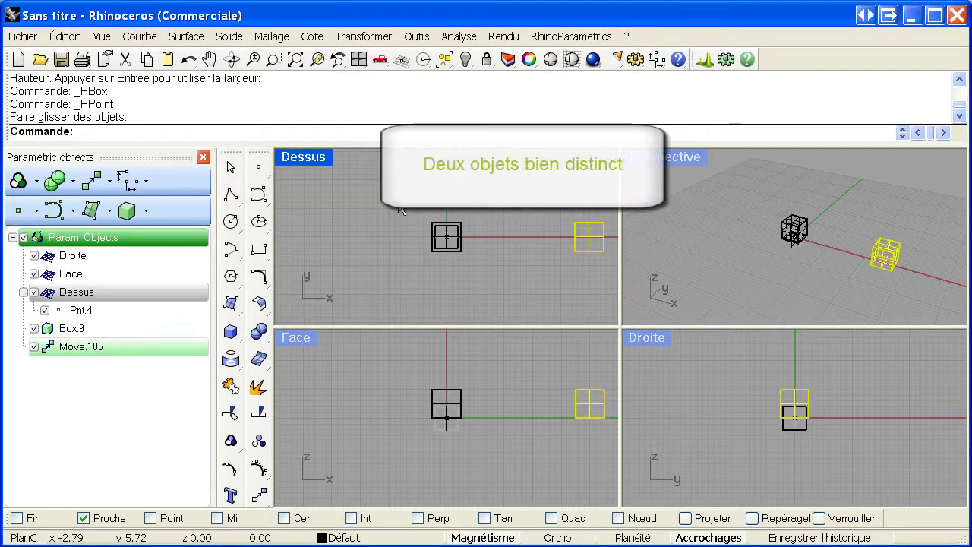
pyautogui.click(457, 226)
pyautogui.click(546, 265)
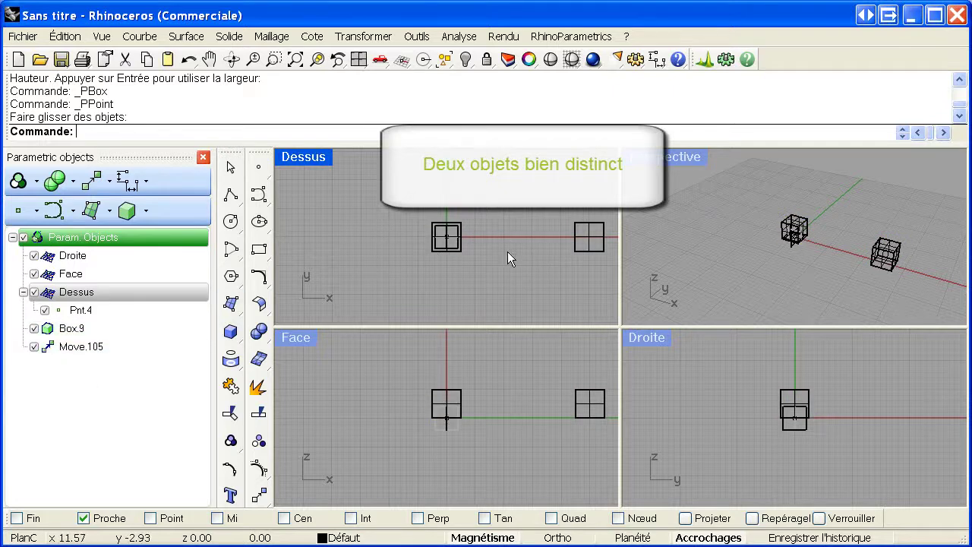
pyautogui.click(590, 251)
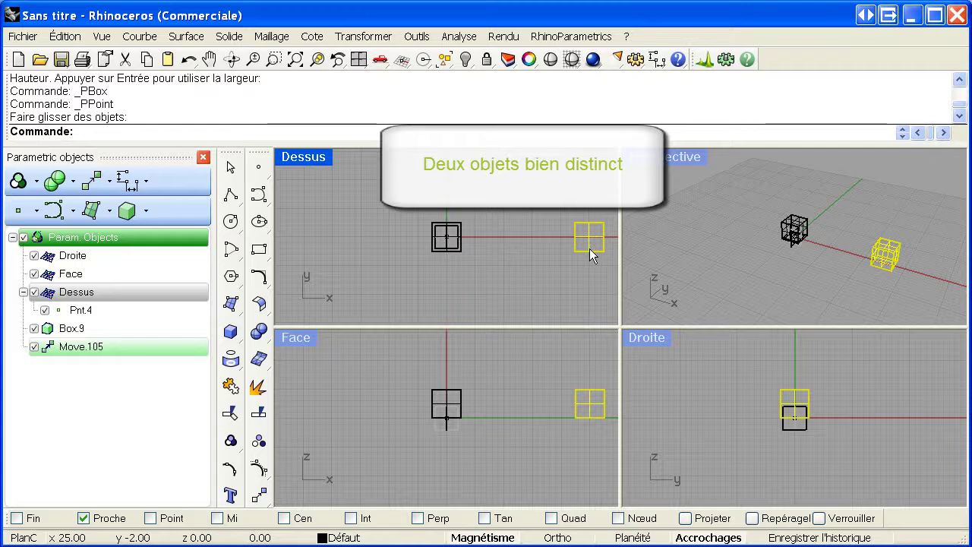
pyautogui.moveTo(533, 207); pyautogui.dragTo(479, 253, button='right')
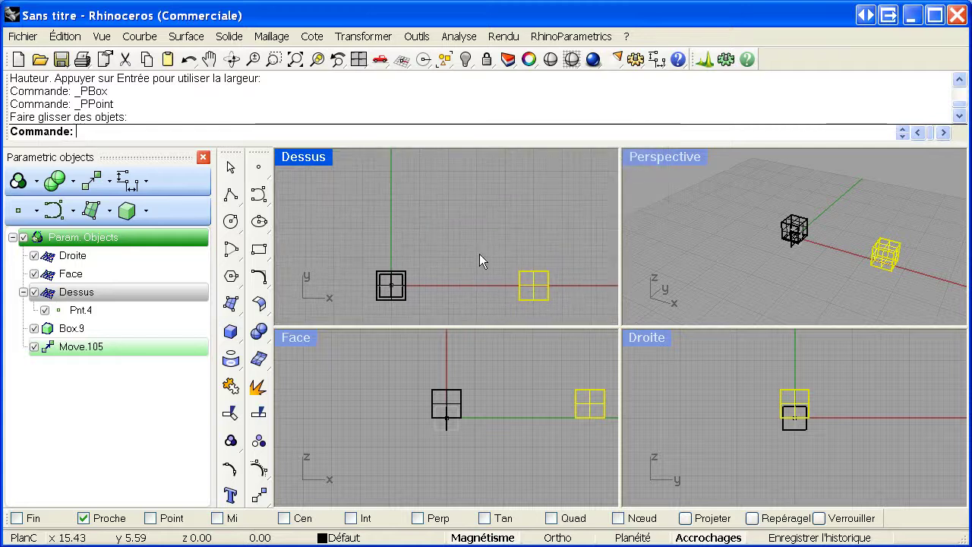
pyautogui.click(450, 203)
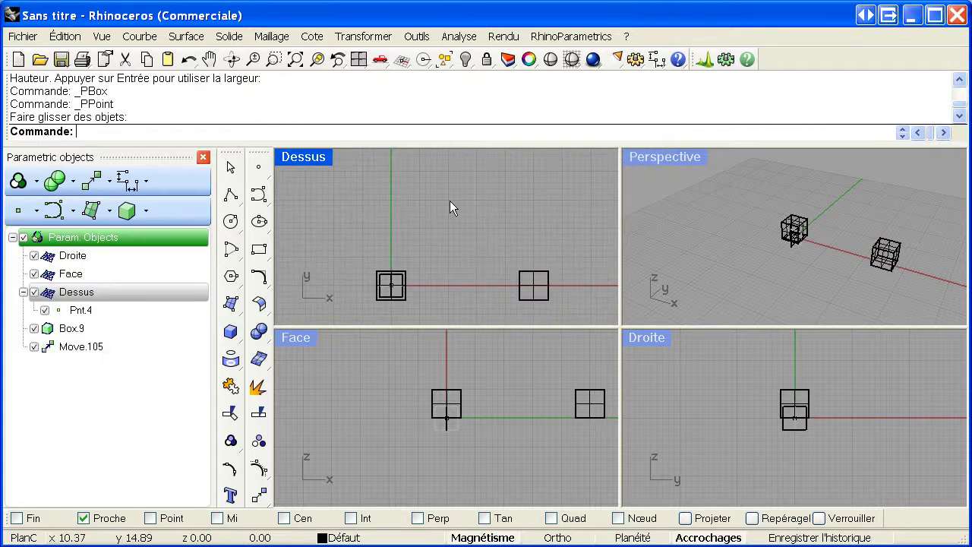
# - Create a parametric Rotate of the translated cube Move.105 about point Pnt.4, with a 45° angle around the Z axis
pyautogui.rightClick(91, 186)
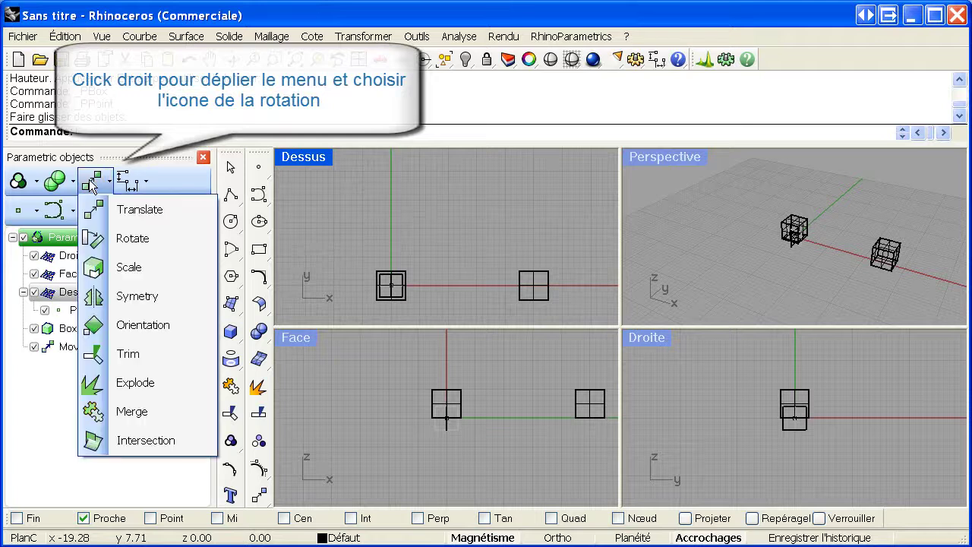
pyautogui.click(167, 238)
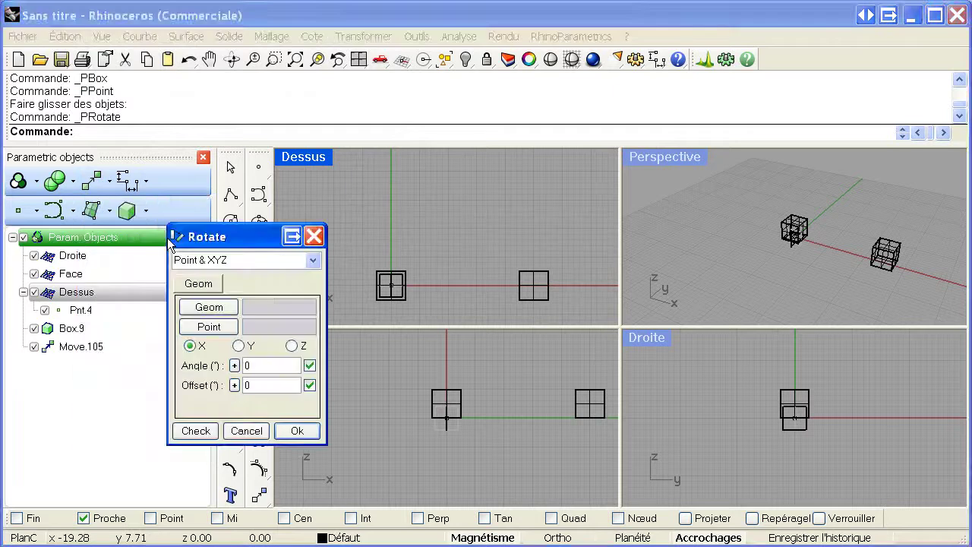
pyautogui.click(226, 310)
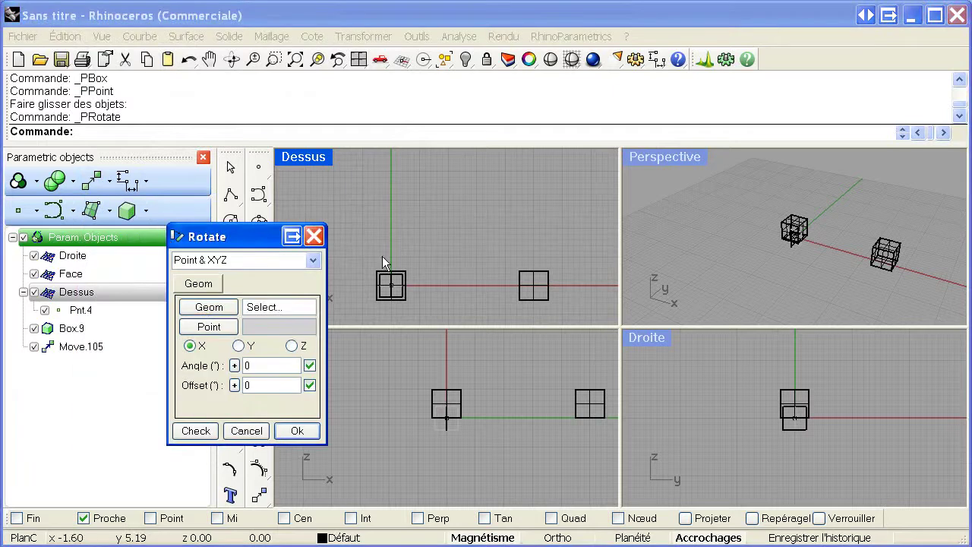
pyautogui.click(535, 279)
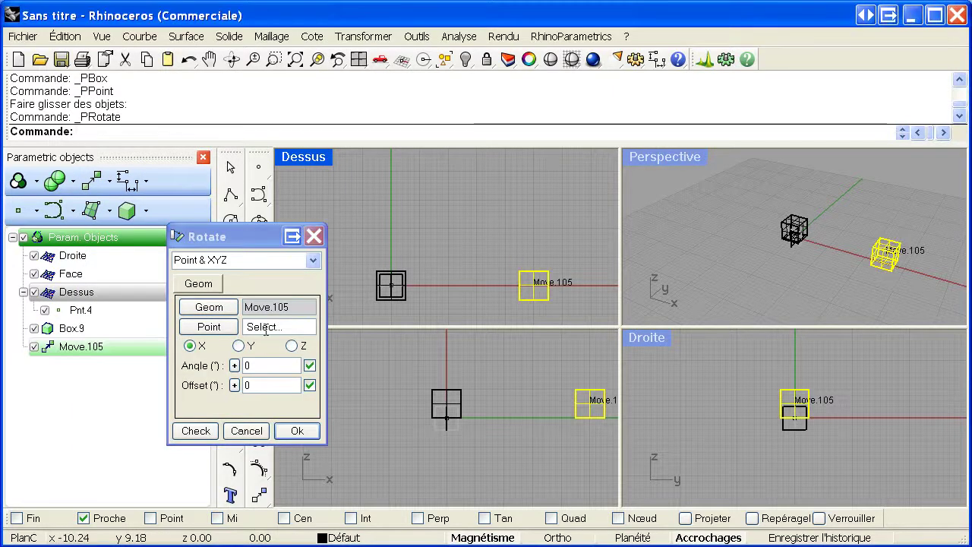
pyautogui.click(392, 286)
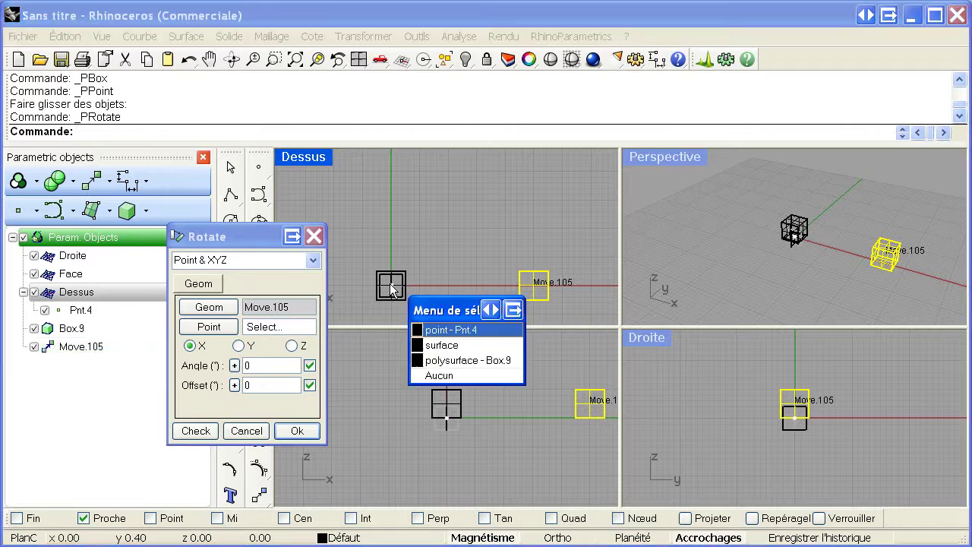
pyautogui.click(451, 329)
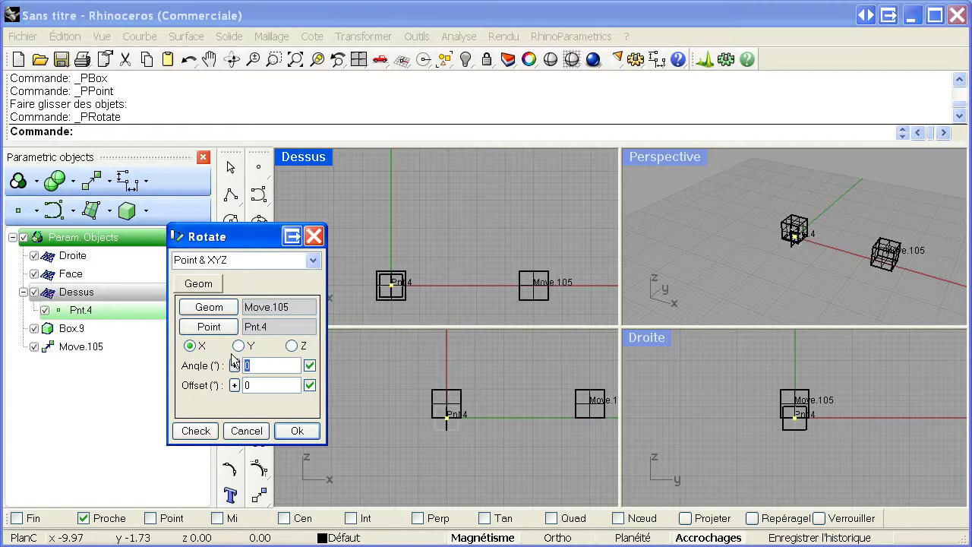
pyautogui.write('45')
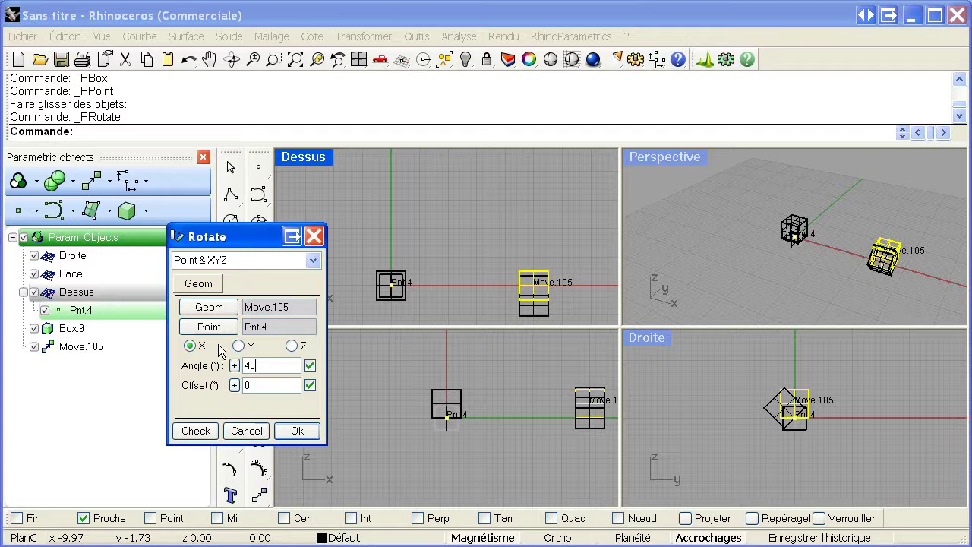
pyautogui.click(291, 346)
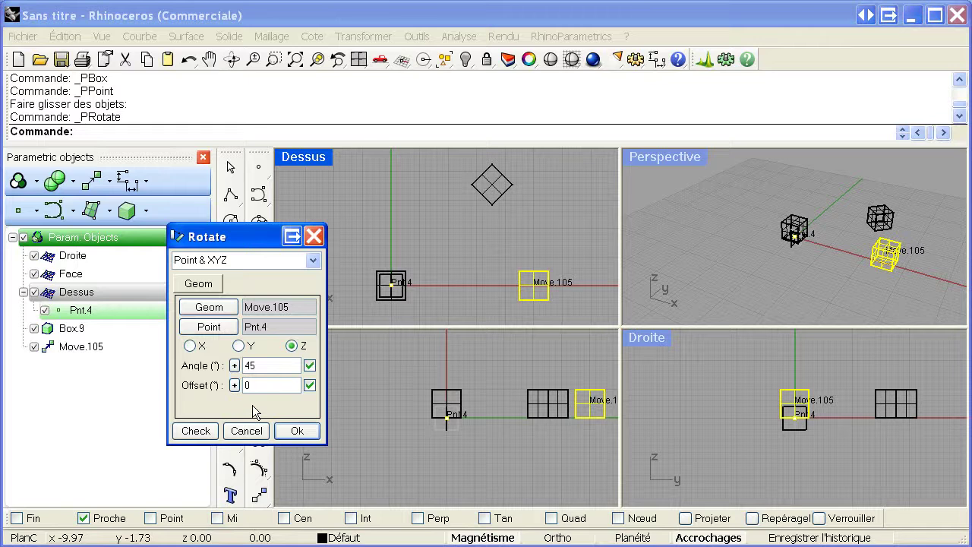
pyautogui.click(296, 430)
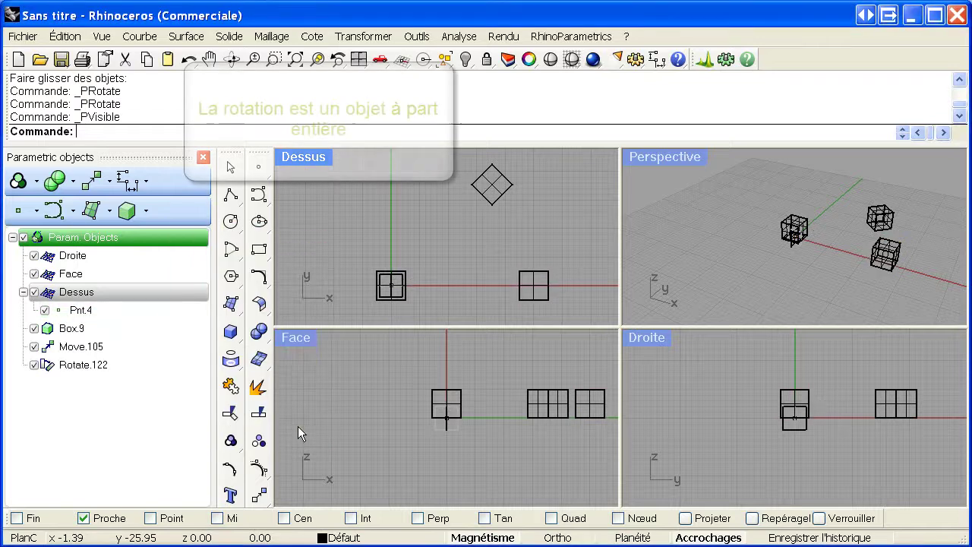
# - Select the rotated cube, the original box and the translated cube in turn to identify each parametric object
pyautogui.click(504, 197)
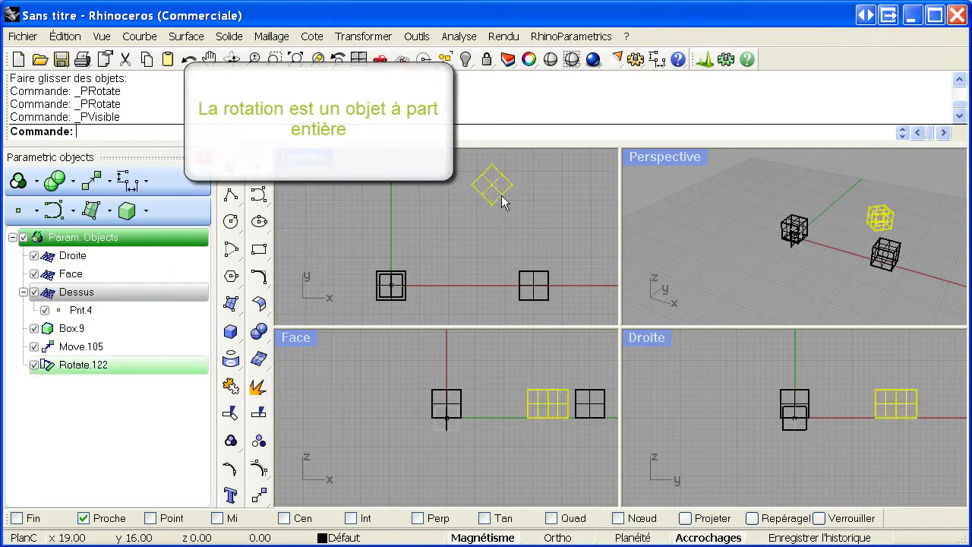
pyautogui.click(92, 325)
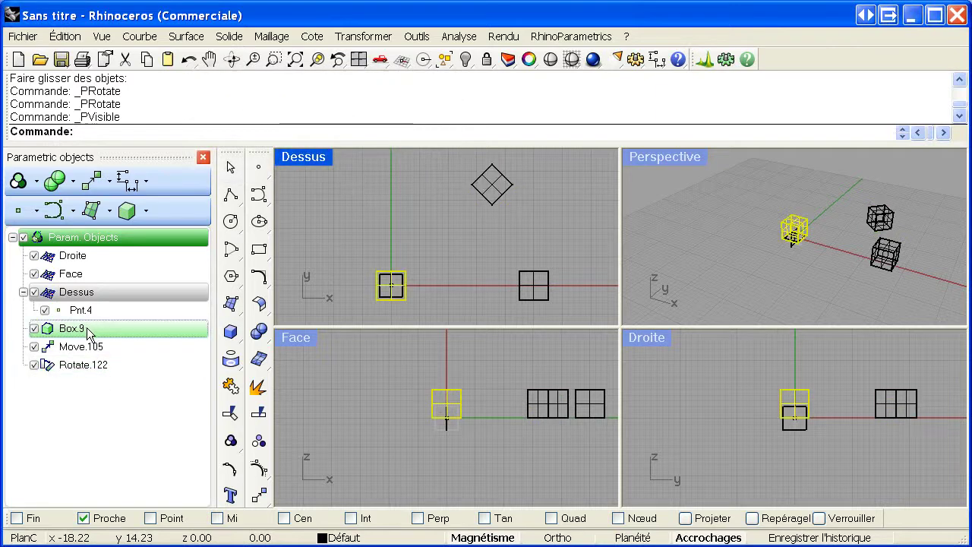
pyautogui.click(107, 352)
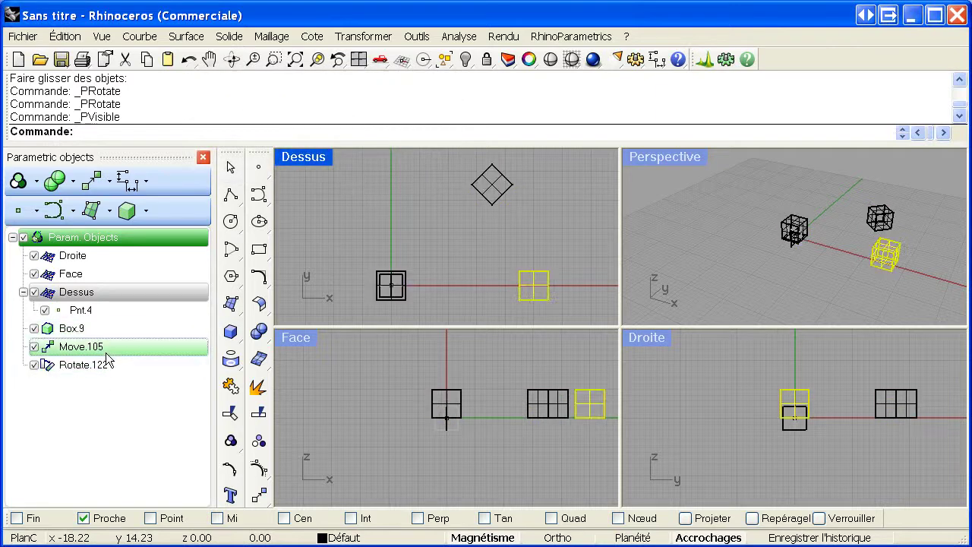
pyautogui.click(100, 366)
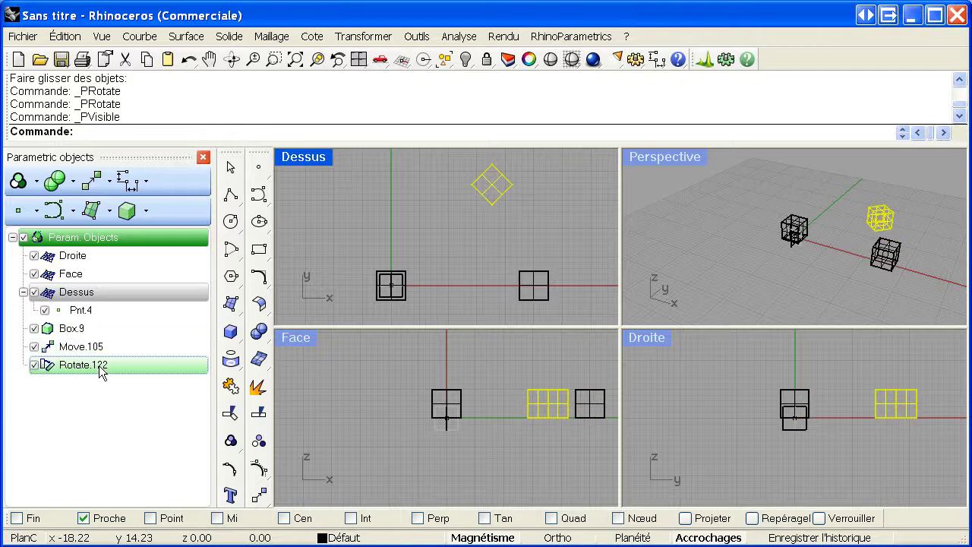
pyautogui.click(430, 230)
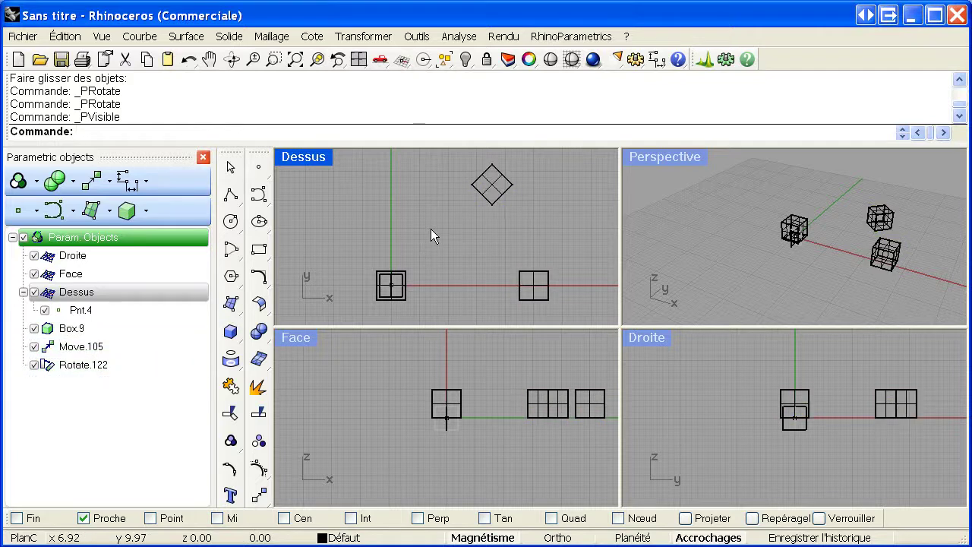
# - Create a parametric Mirror of the rotated cube Rotate.122 using the Plane XYZ method and the X option
pyautogui.click(95, 180)
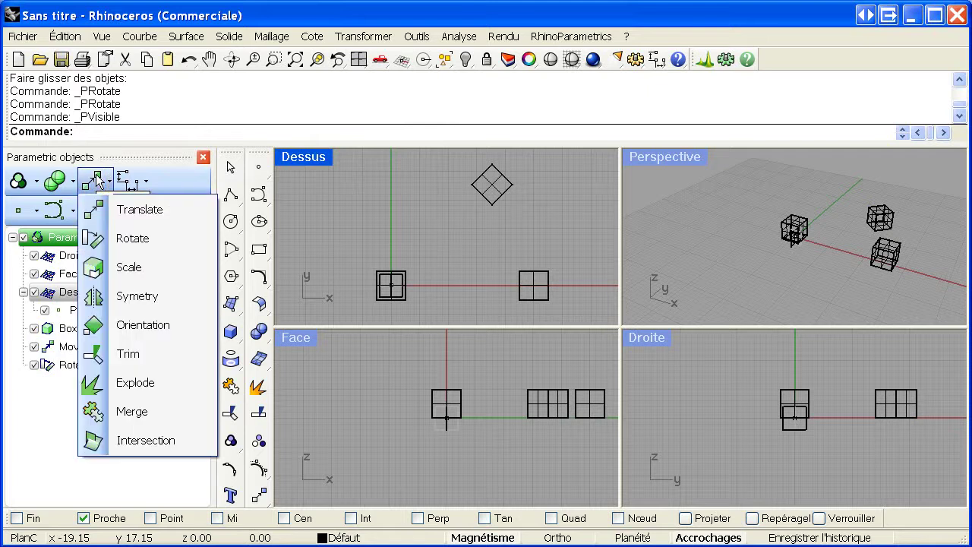
pyautogui.click(168, 298)
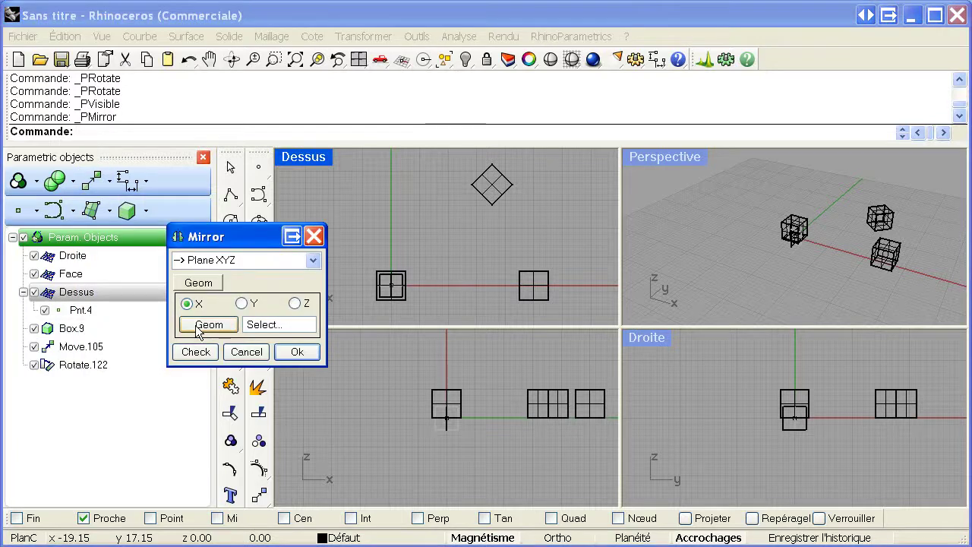
pyautogui.click(494, 196)
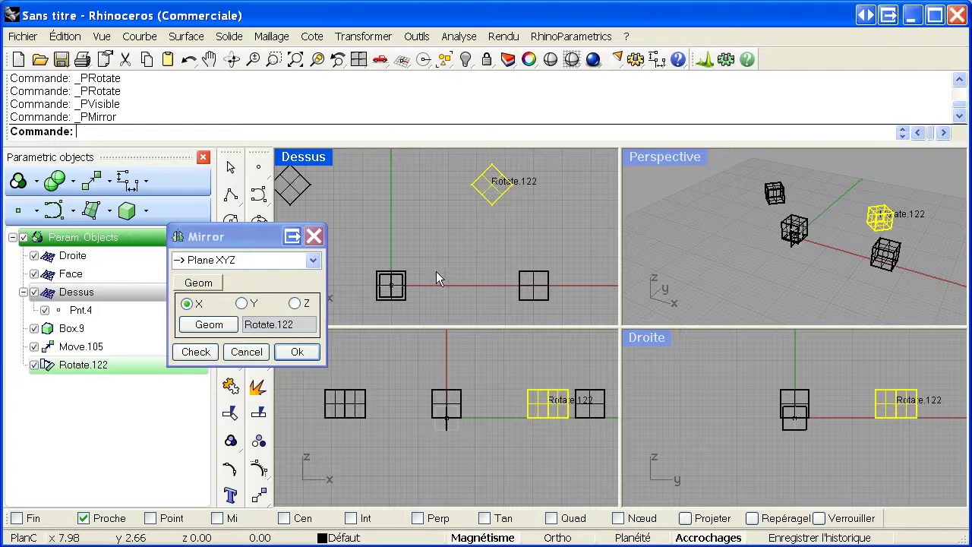
pyautogui.click(297, 354)
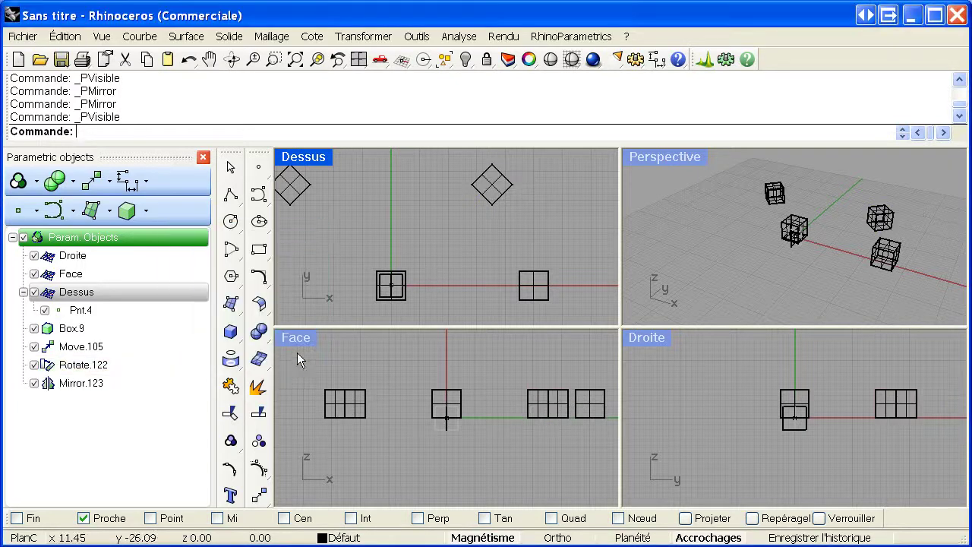
pyautogui.click(305, 185)
pyautogui.moveTo(329, 239); pyautogui.dragTo(370, 250, button='right')
pyautogui.click(369, 268)
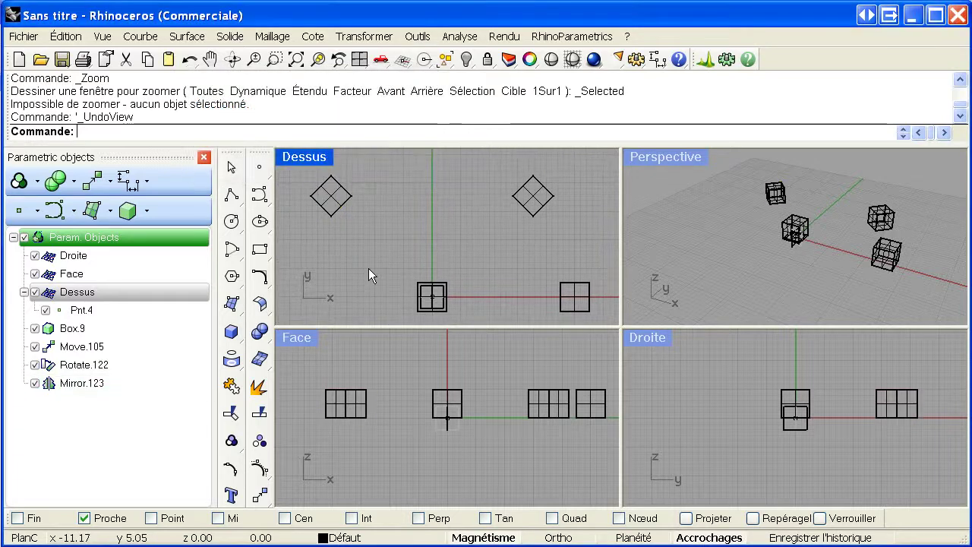
# - Start a parametric Scale and preview the mirrored cube Mirror.123 with the Scale XYZ method and a global factor of 3
pyautogui.click(97, 184)
pyautogui.click(129, 272)
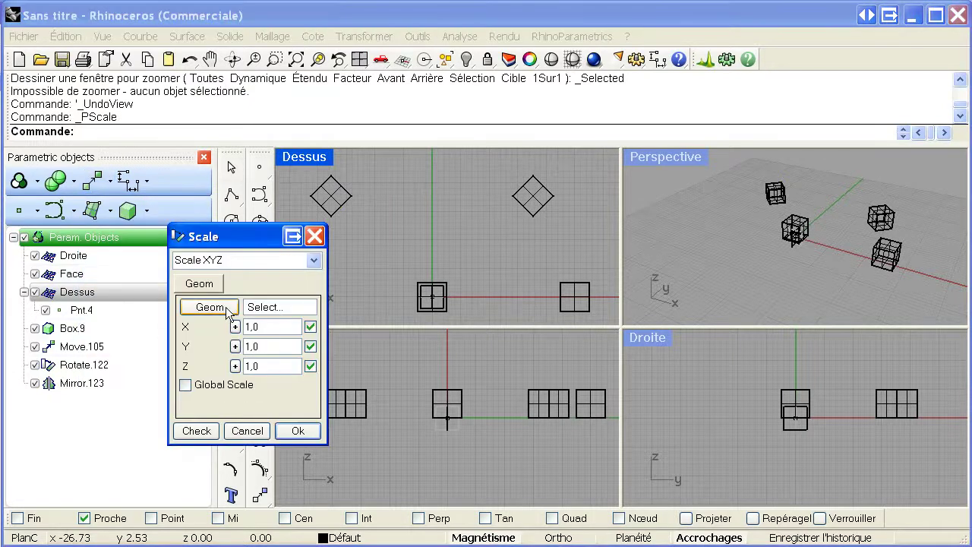
pyautogui.click(273, 307)
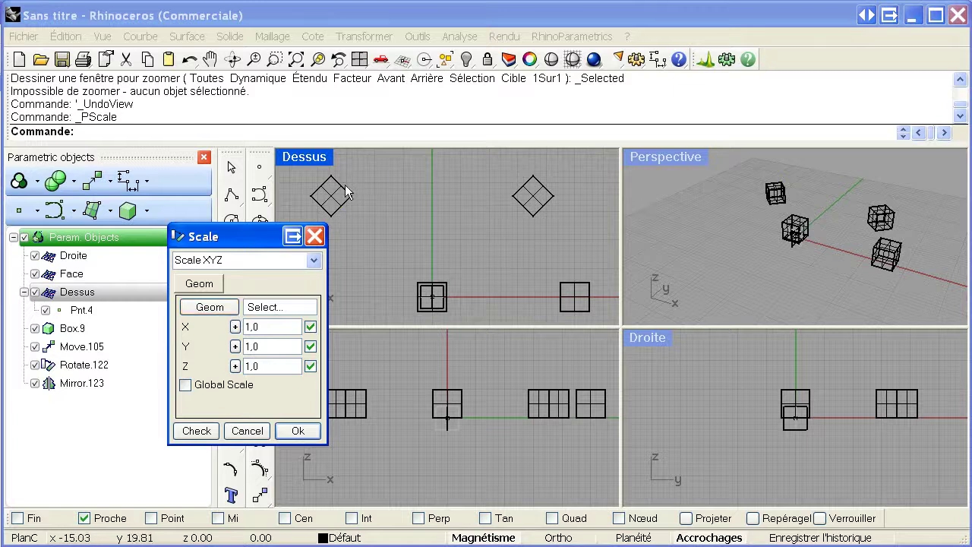
pyautogui.click(341, 192)
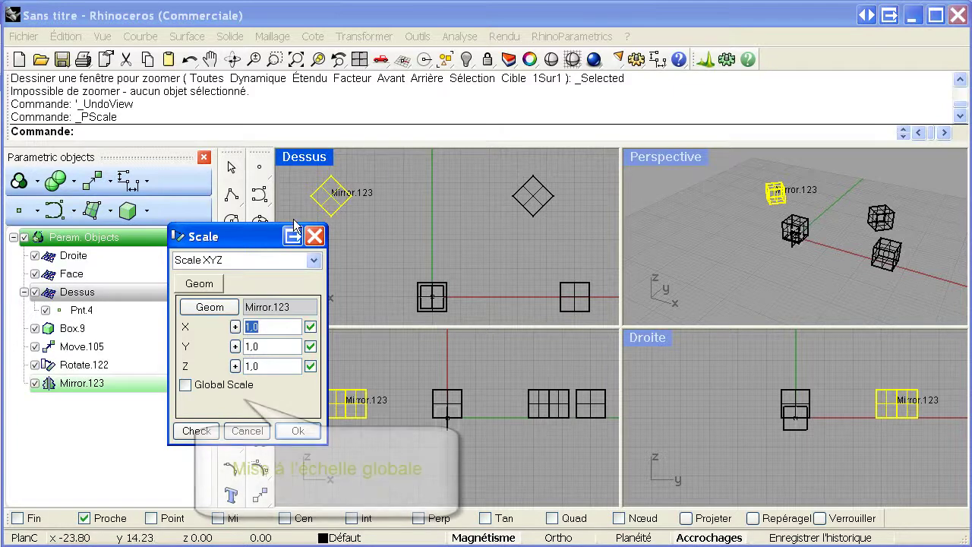
pyautogui.click(185, 385)
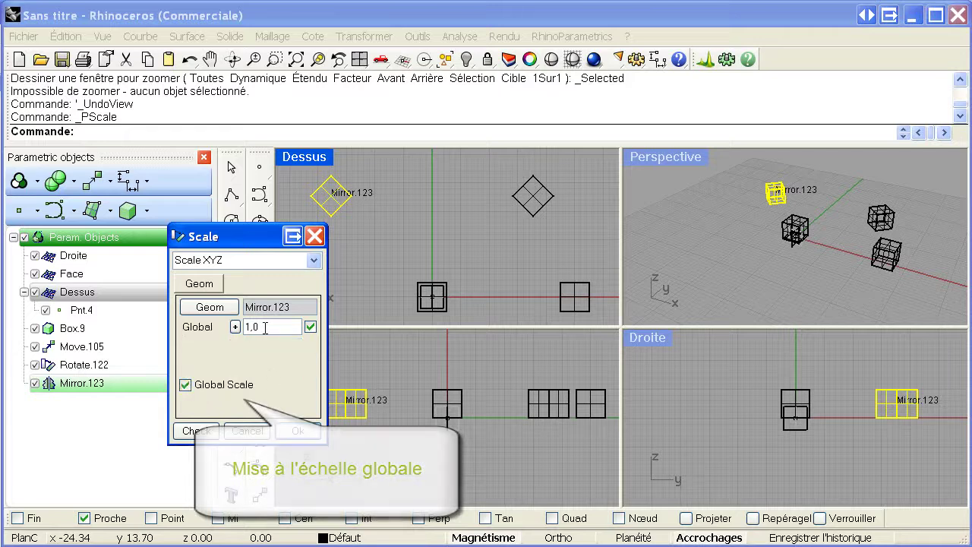
pyautogui.moveTo(264, 328); pyautogui.dragTo(231, 331)
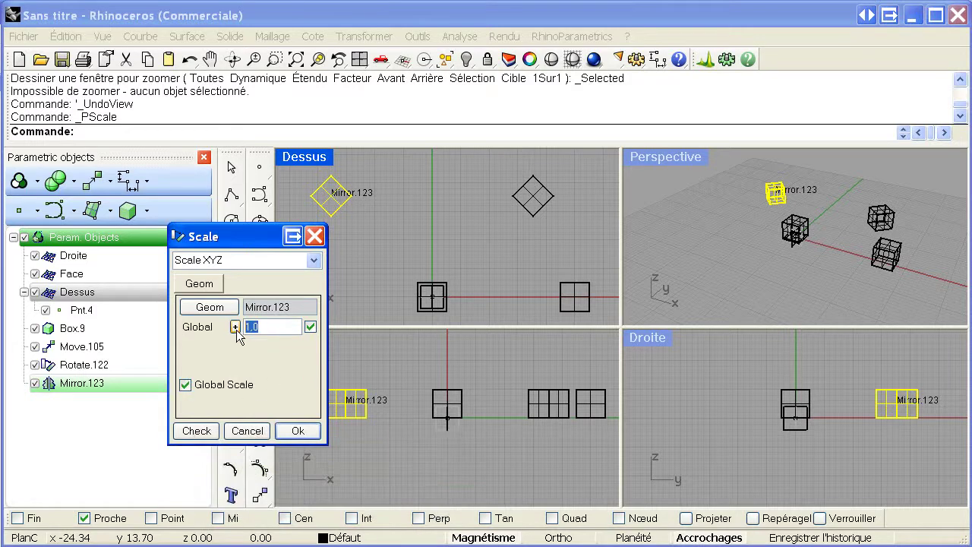
pyautogui.write('3')
pyautogui.moveTo(687, 263); pyautogui.dragTo(676, 232, button='right')
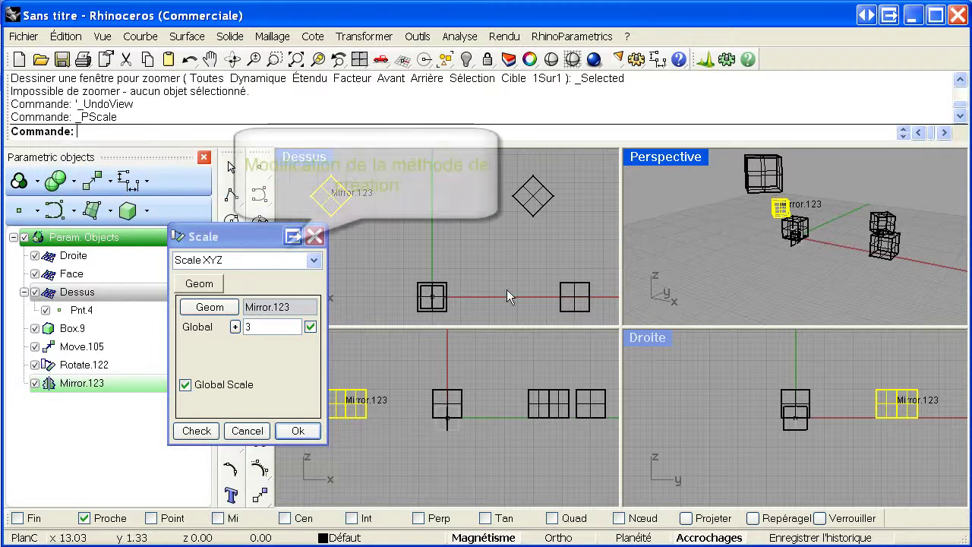
# - Switch the scale method to Point & Scale XYZ and choose Mirror.123 as the geometry, moving the dialog clear of the views
pyautogui.click(314, 261)
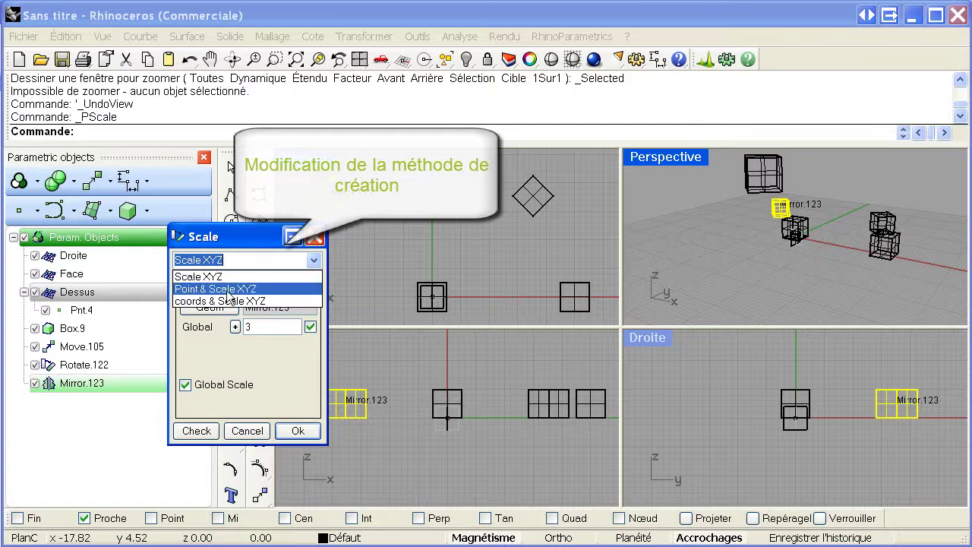
pyautogui.click(278, 288)
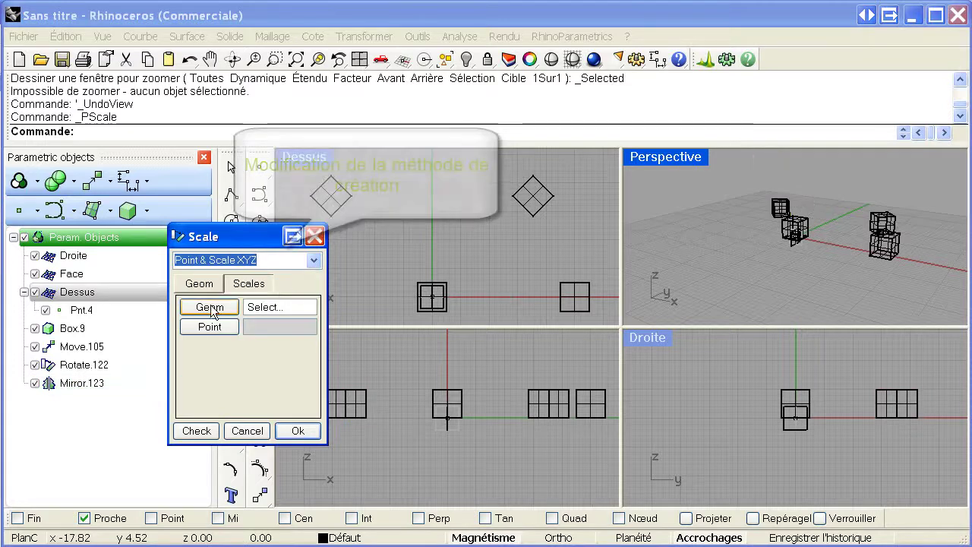
pyautogui.click(334, 196)
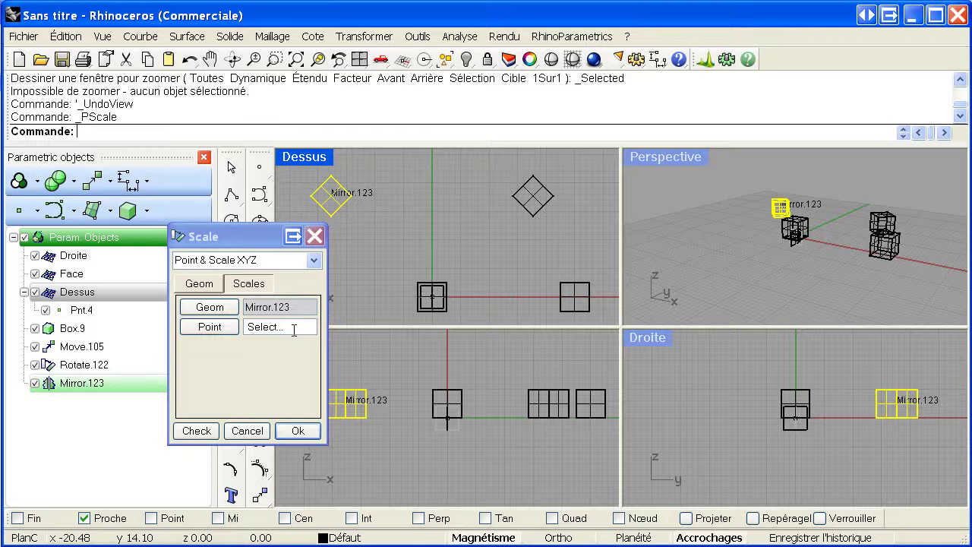
pyautogui.moveTo(263, 239); pyautogui.dragTo(159, 274)
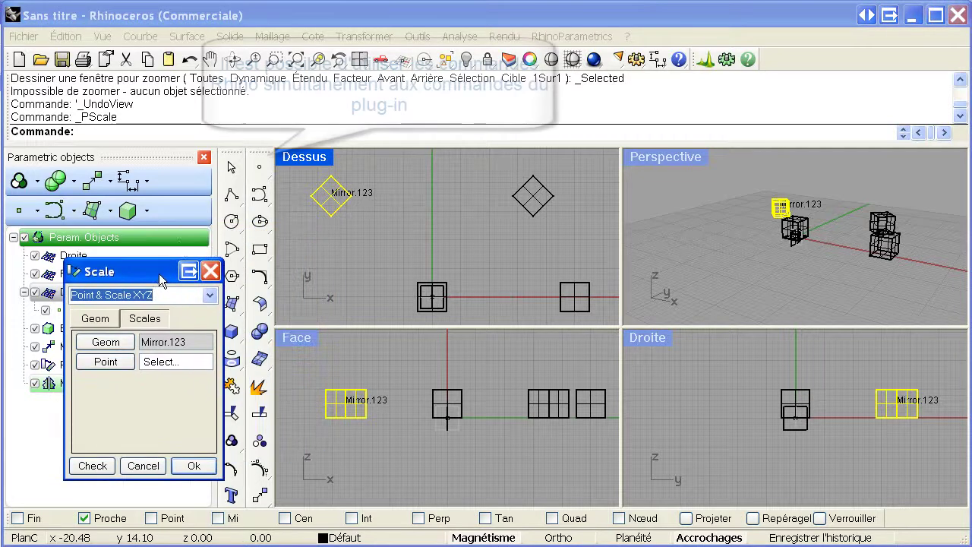
# - Place a point on the lower-right edge of the mirrored cube at about (-16, 16) in Dessus and assign it as the scale point
pyautogui.click(260, 170)
pyautogui.moveTo(359, 206); pyautogui.dragTo(448, 300, button='right')
pyautogui.scroll(5, 447, 300)
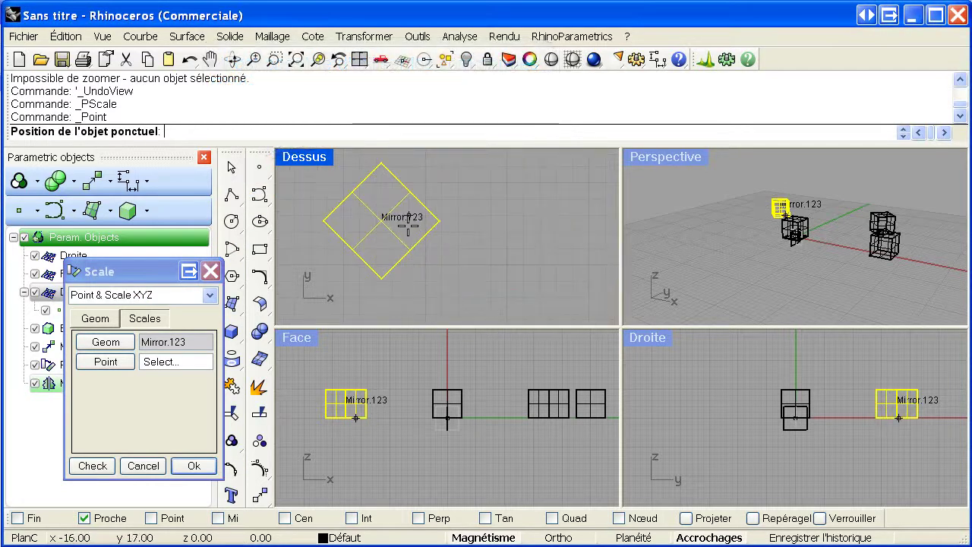
pyautogui.click(410, 248)
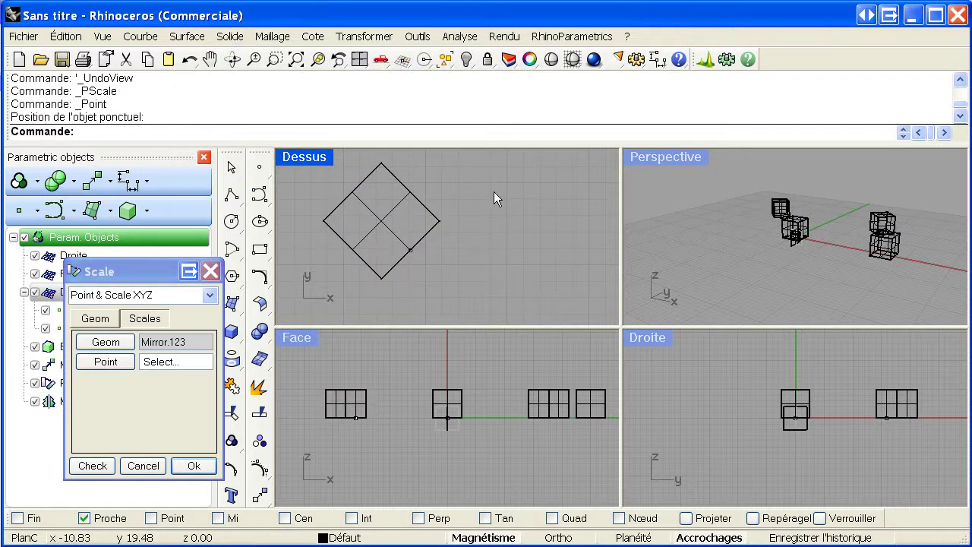
pyautogui.click(411, 250)
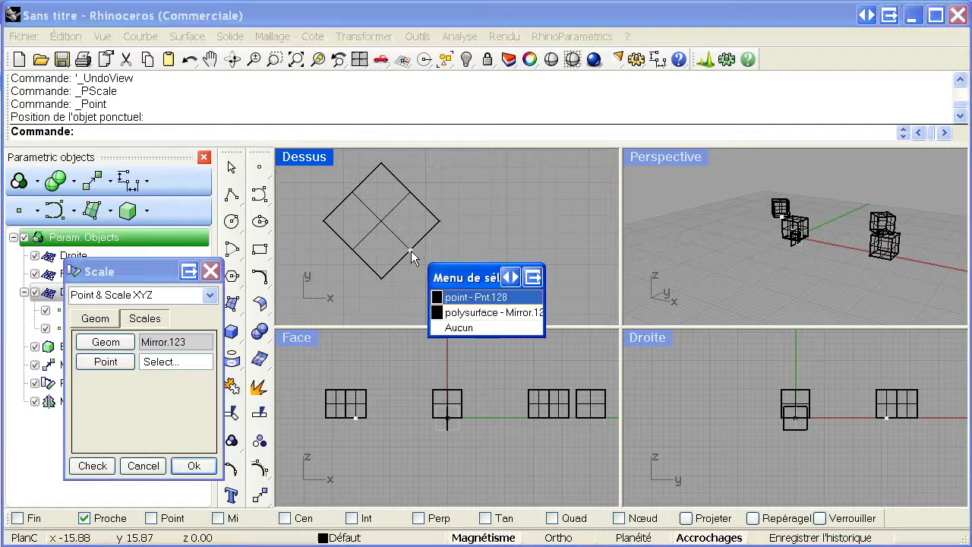
pyautogui.click(465, 299)
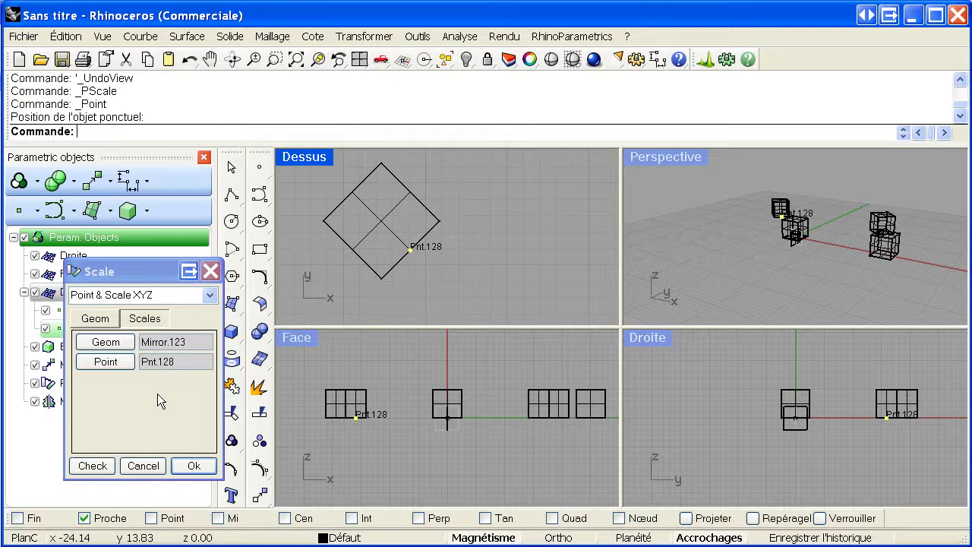
# - Enable Global Scale with a factor of 3, create the scaled cube, and select it in the object tree
pyautogui.click(164, 319)
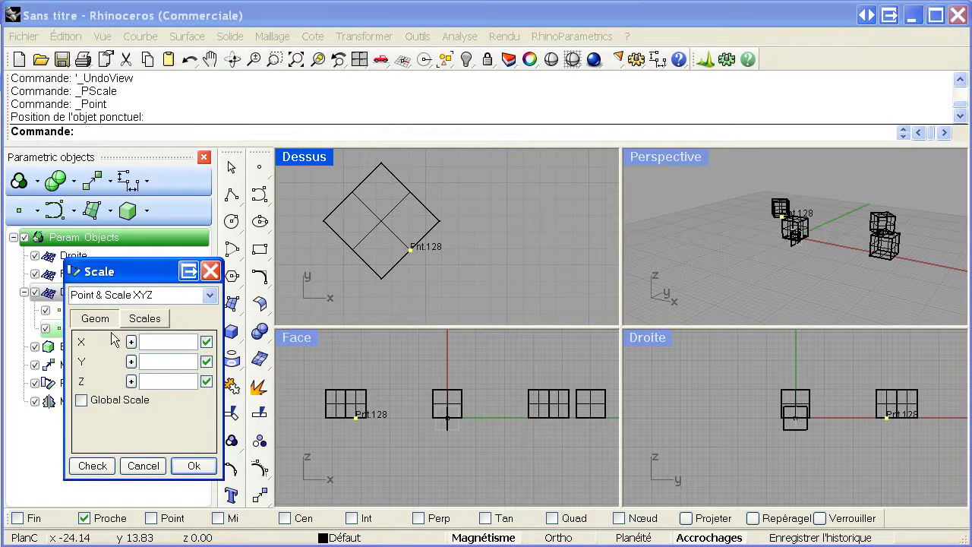
pyautogui.click(82, 403)
pyautogui.click(156, 341)
pyautogui.write('3')
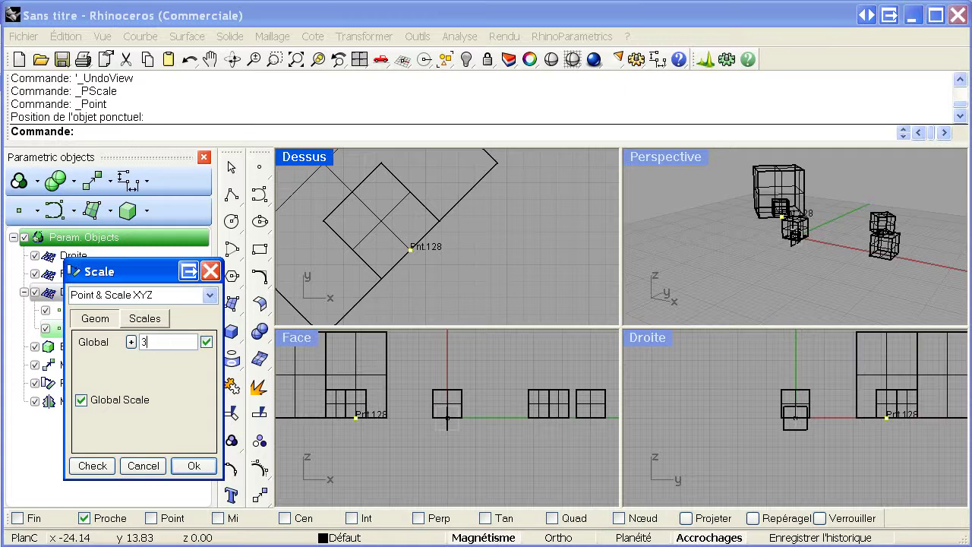
pyautogui.click(194, 465)
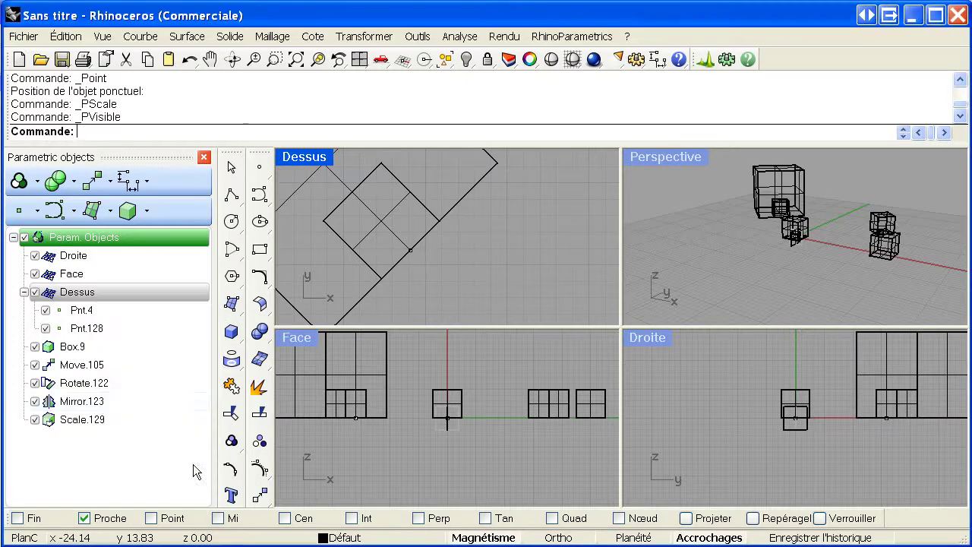
pyautogui.click(82, 420)
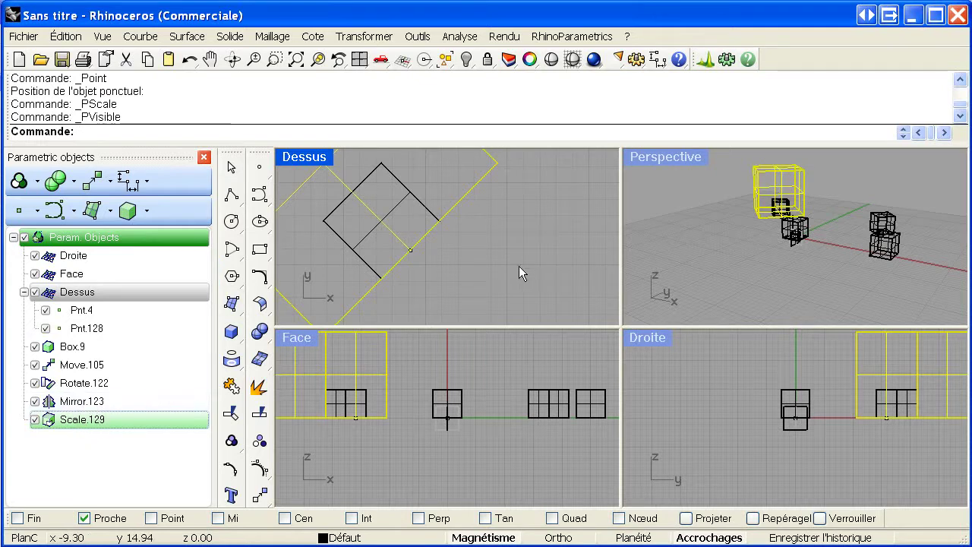
# - Restore the four-view layout and set the original cube Box.9's width to 10 in its definition
pyautogui.click(360, 60)
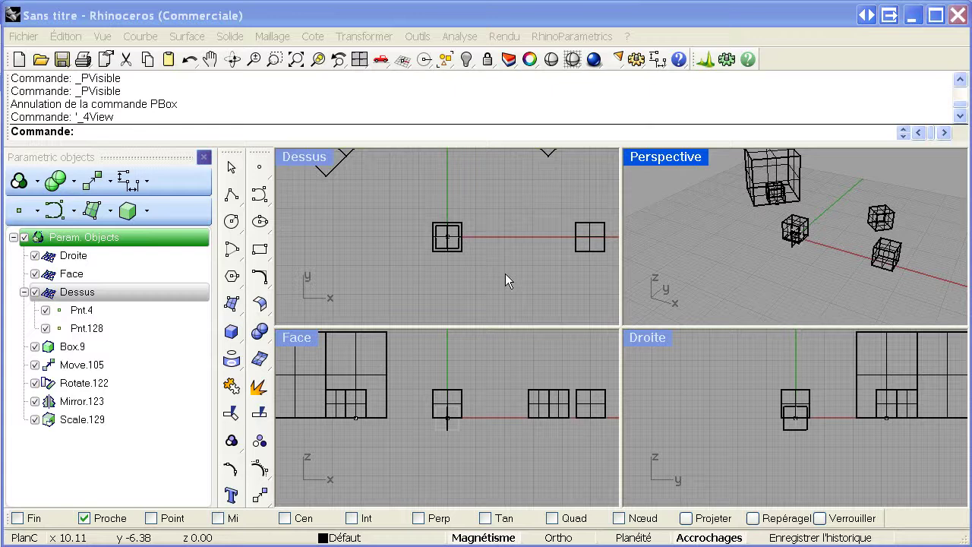
pyautogui.click(71, 346)
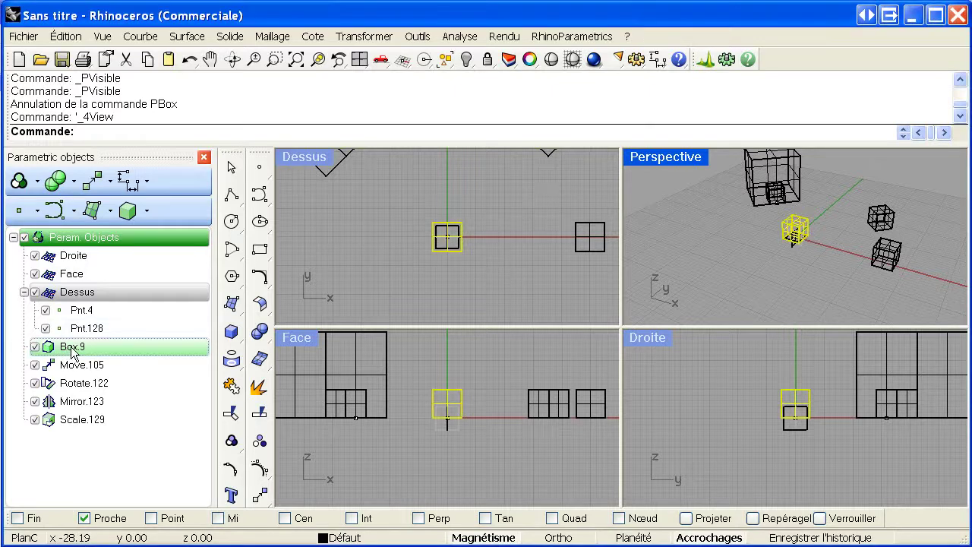
pyautogui.rightClick(73, 354)
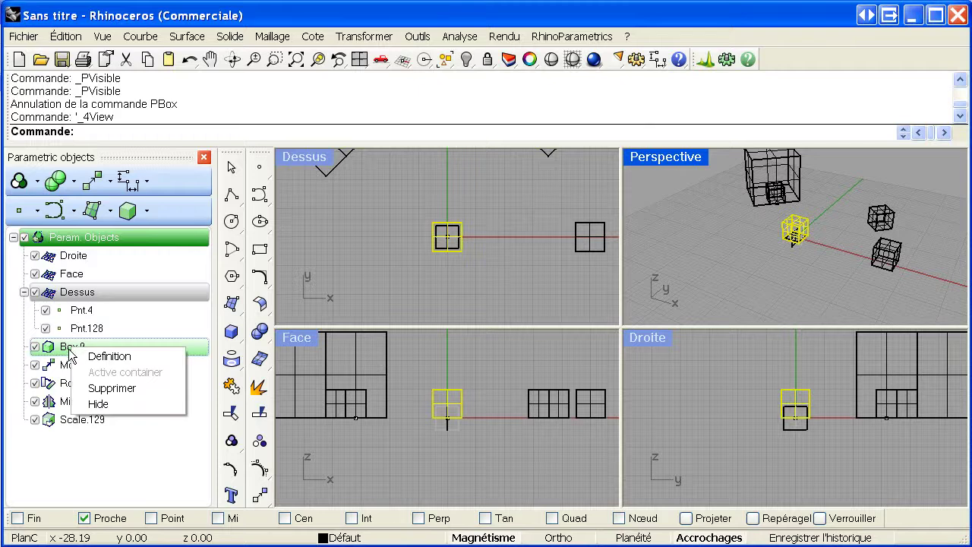
pyautogui.click(128, 359)
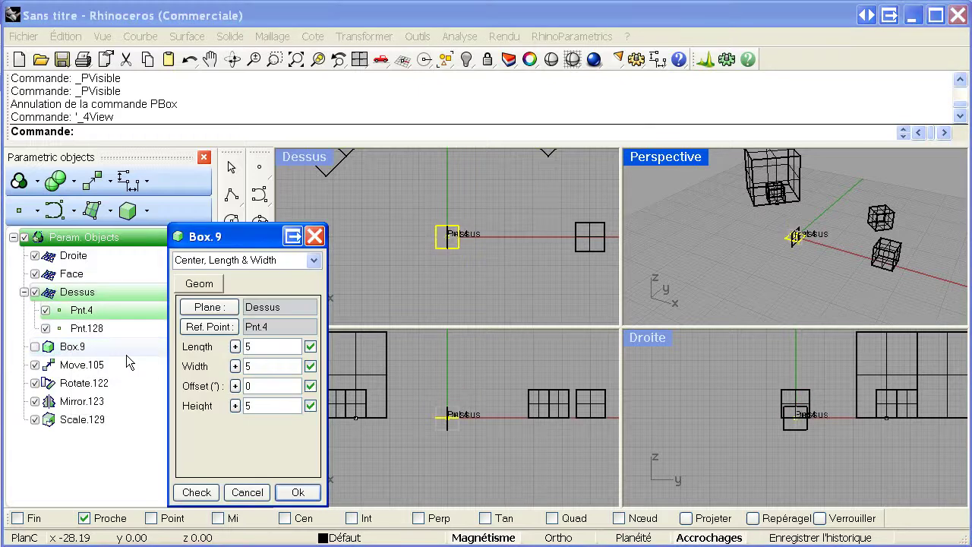
pyautogui.doubleClick(246, 367)
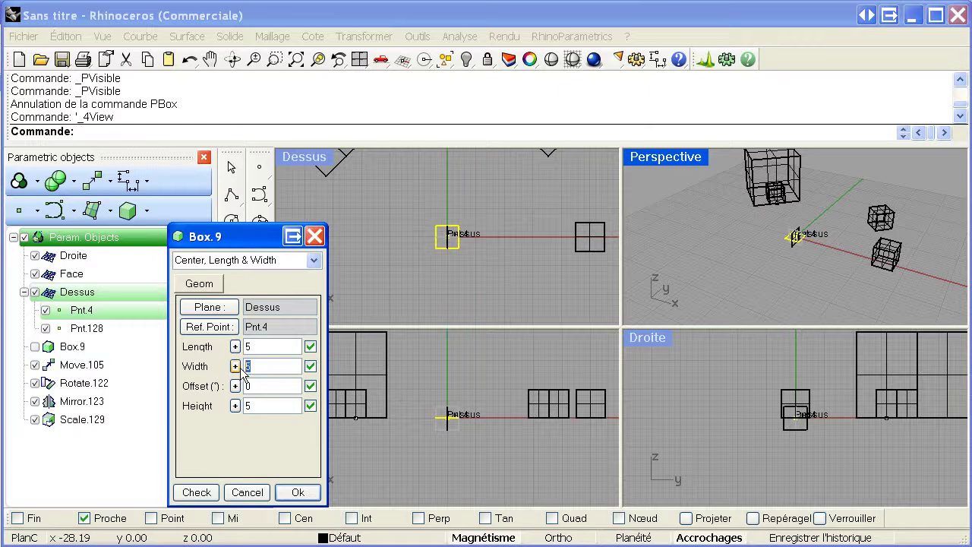
pyautogui.write('10')
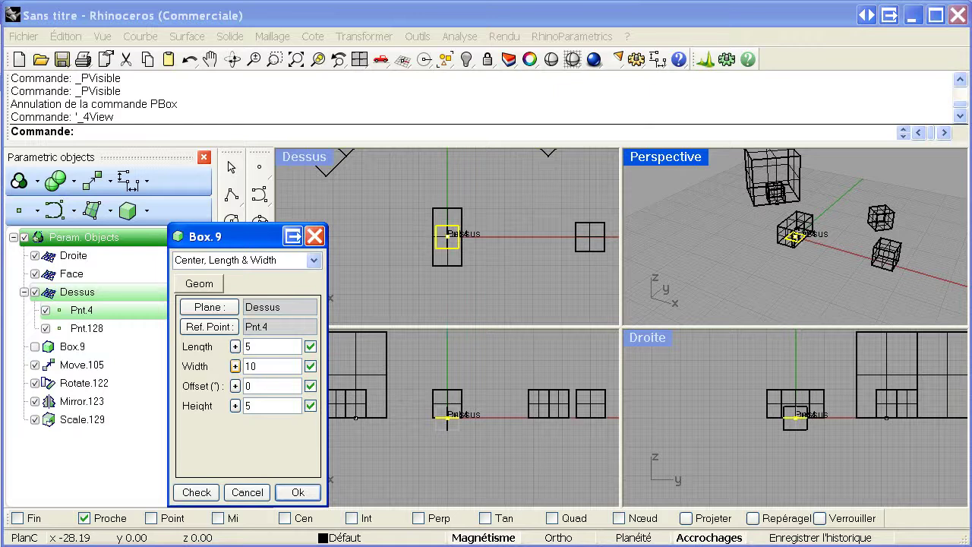
pyautogui.click(299, 492)
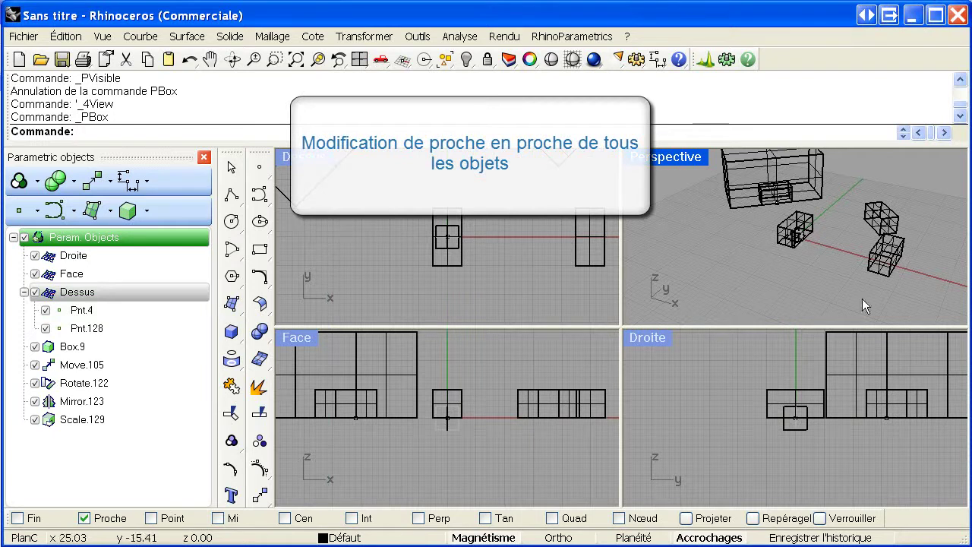
# - Select the original box and its translated, rotated, mirrored and scaled copies in the Perspective view to examine the width change's propagation
pyautogui.click(812, 221)
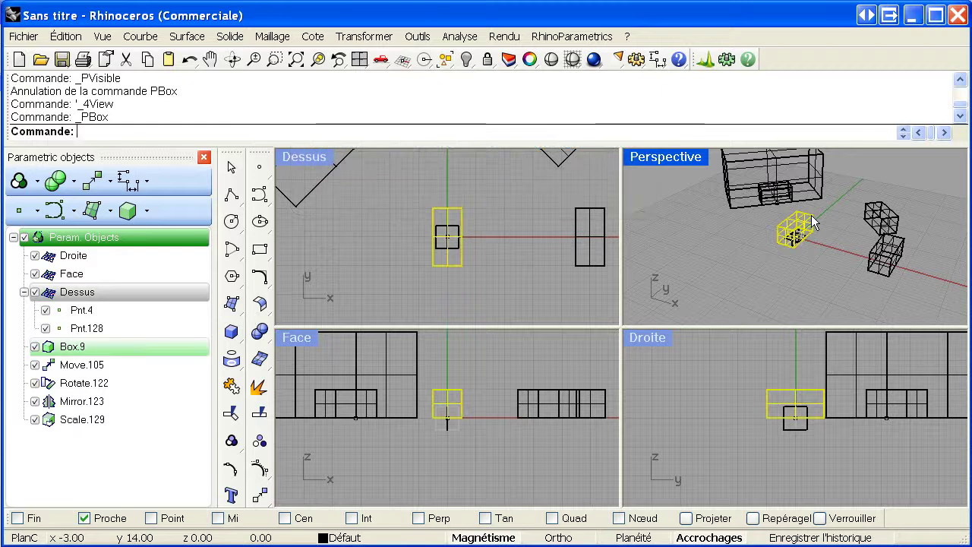
pyautogui.click(879, 270)
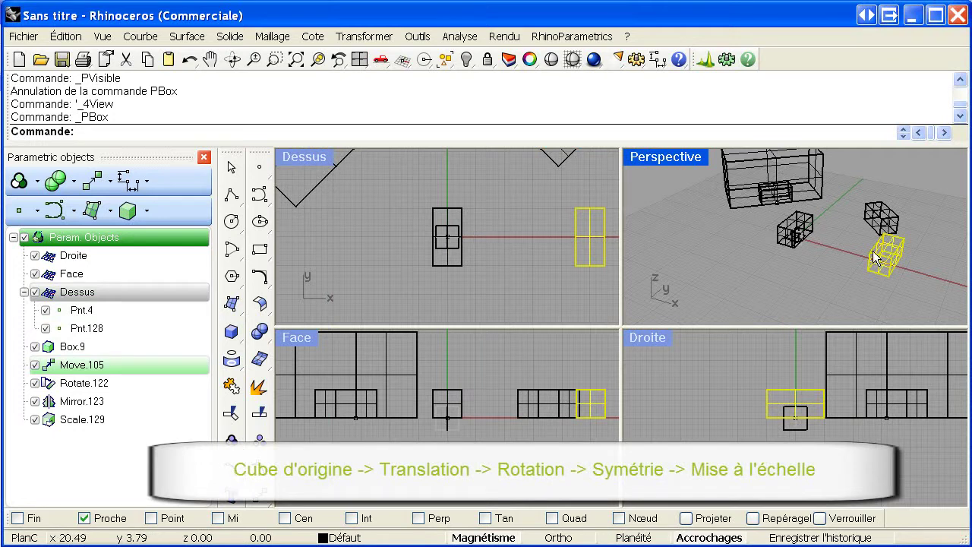
pyautogui.click(882, 204)
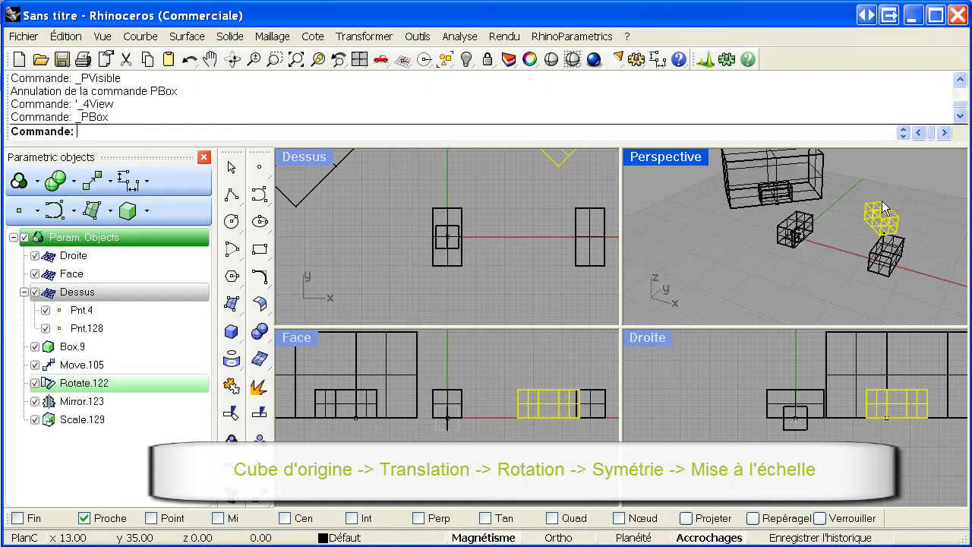
pyautogui.click(787, 194)
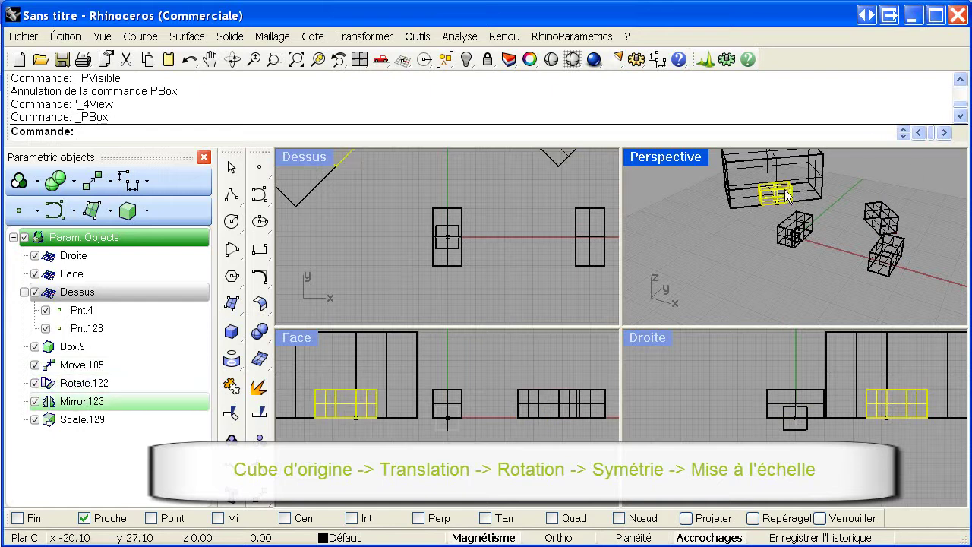
pyautogui.click(823, 161)
# - Move the translated box Move.105 farther along the X axis in the Dessus view, to about twice its distance from the original box
pyautogui.click(506, 281)
pyautogui.scroll(-2, 507, 281)
pyautogui.scroll(-2, 506, 281)
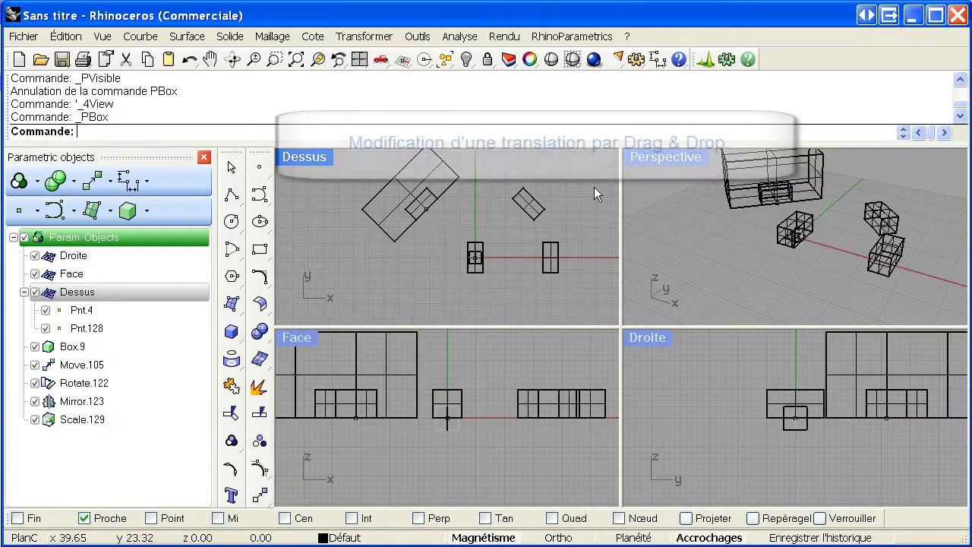
pyautogui.moveTo(556, 197); pyautogui.dragTo(537, 205, button='right')
pyautogui.moveTo(499, 261); pyautogui.dragTo(570, 260)
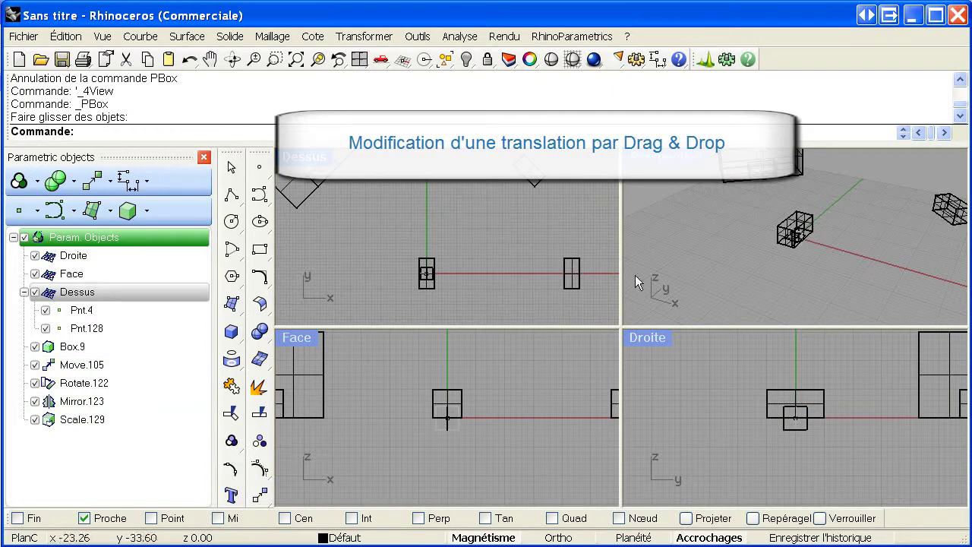